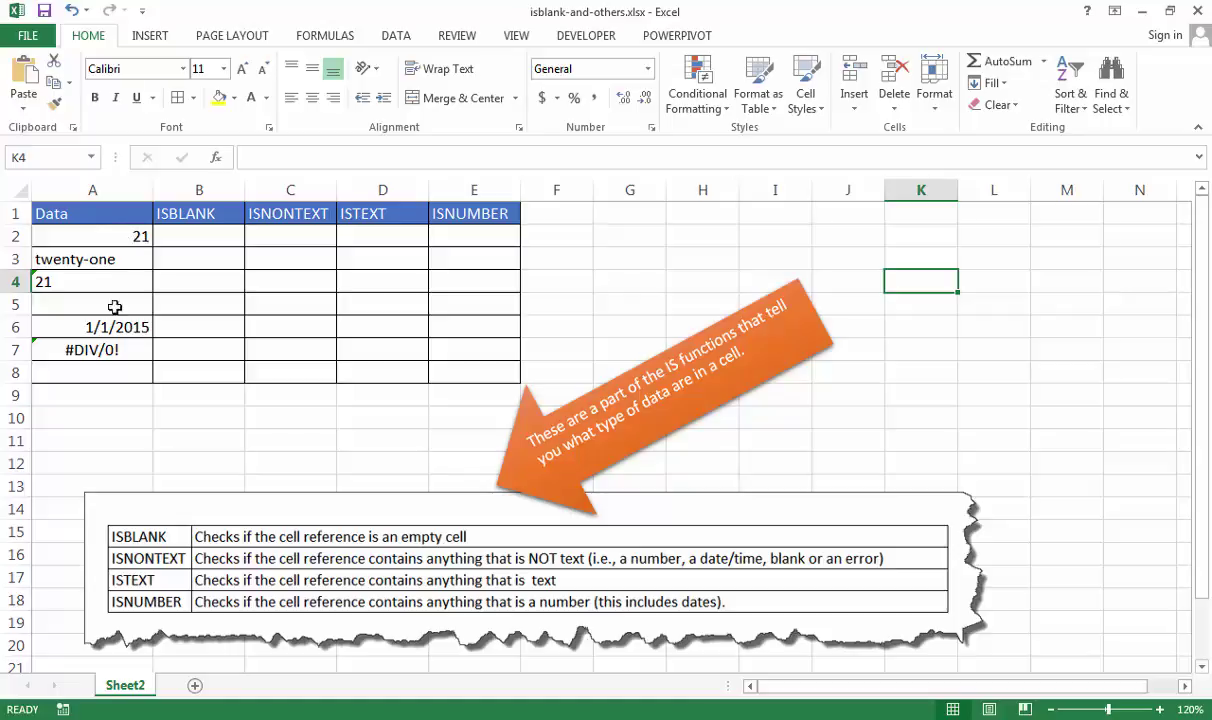
# Enter =ISBLANK(A2) in B2 and fill it down to B8
pyautogui.click(195, 236)
pyautogui.write('=')
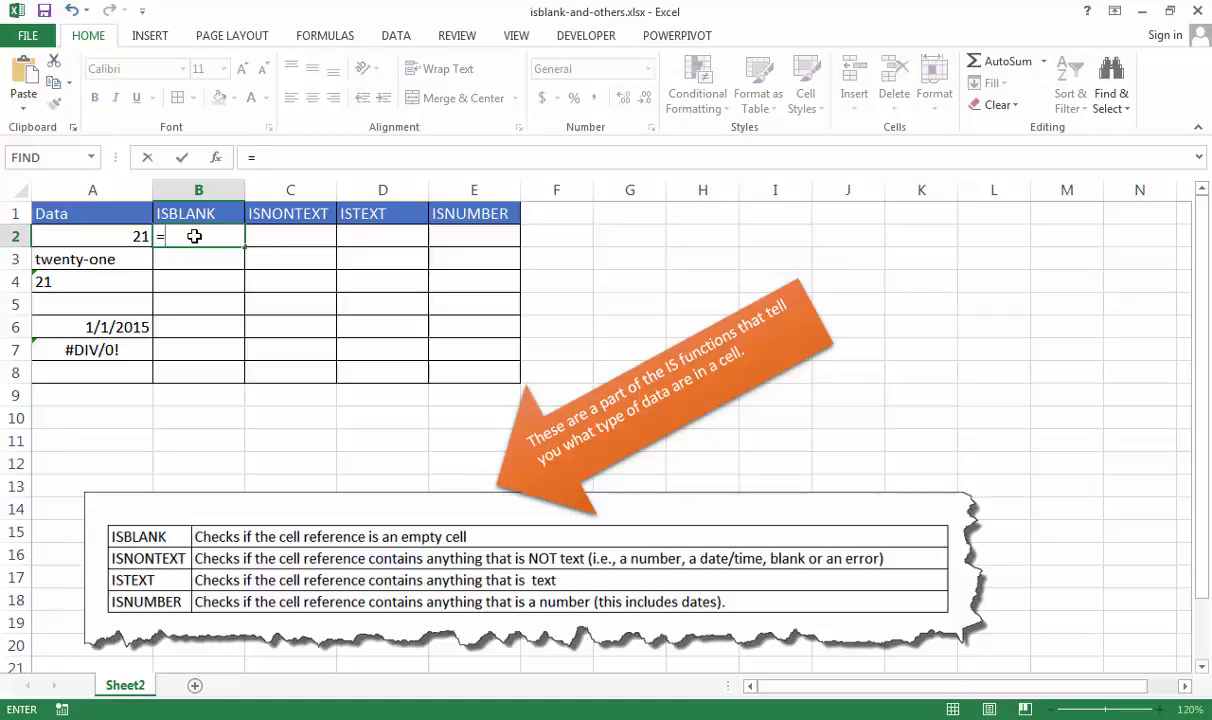
pyautogui.write('isblank')
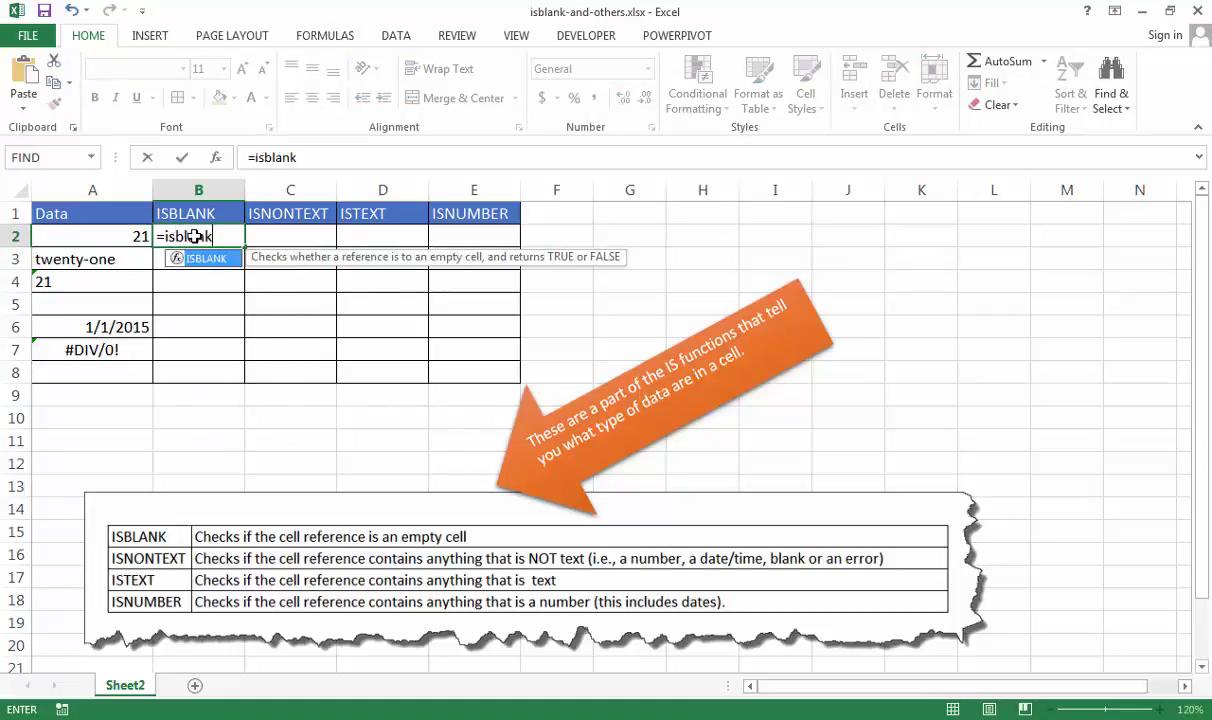
pyautogui.press('Tab')
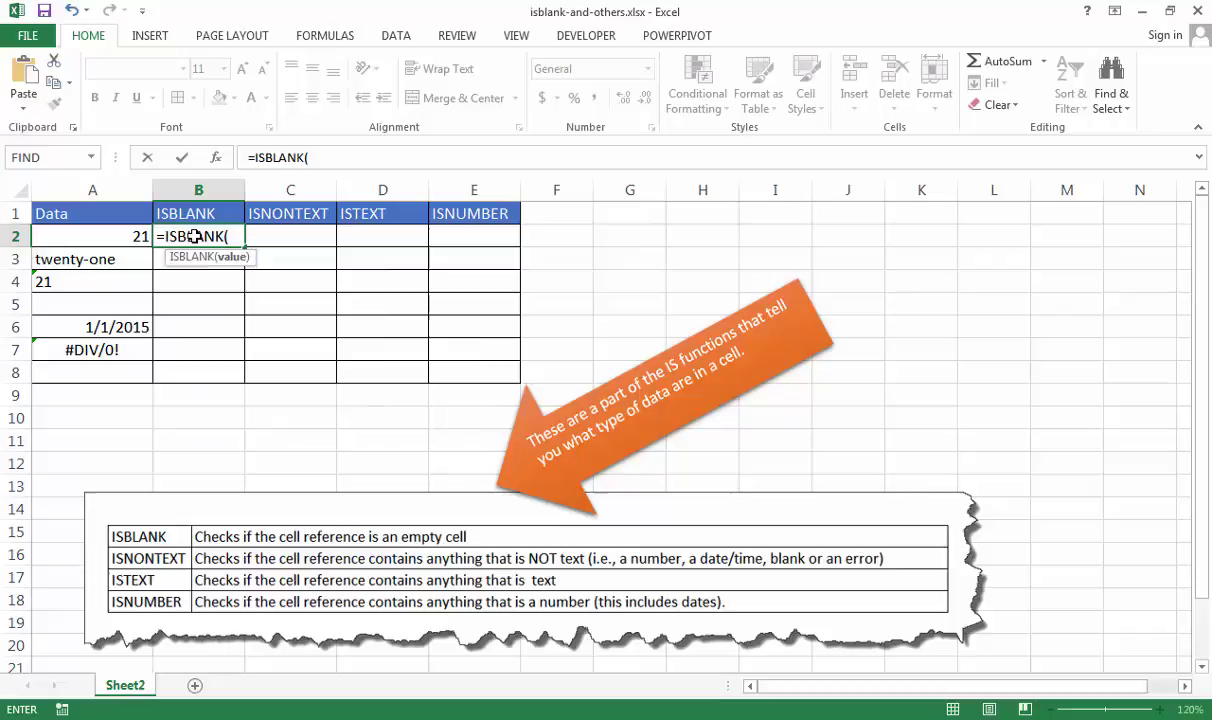
pyautogui.click(130, 236)
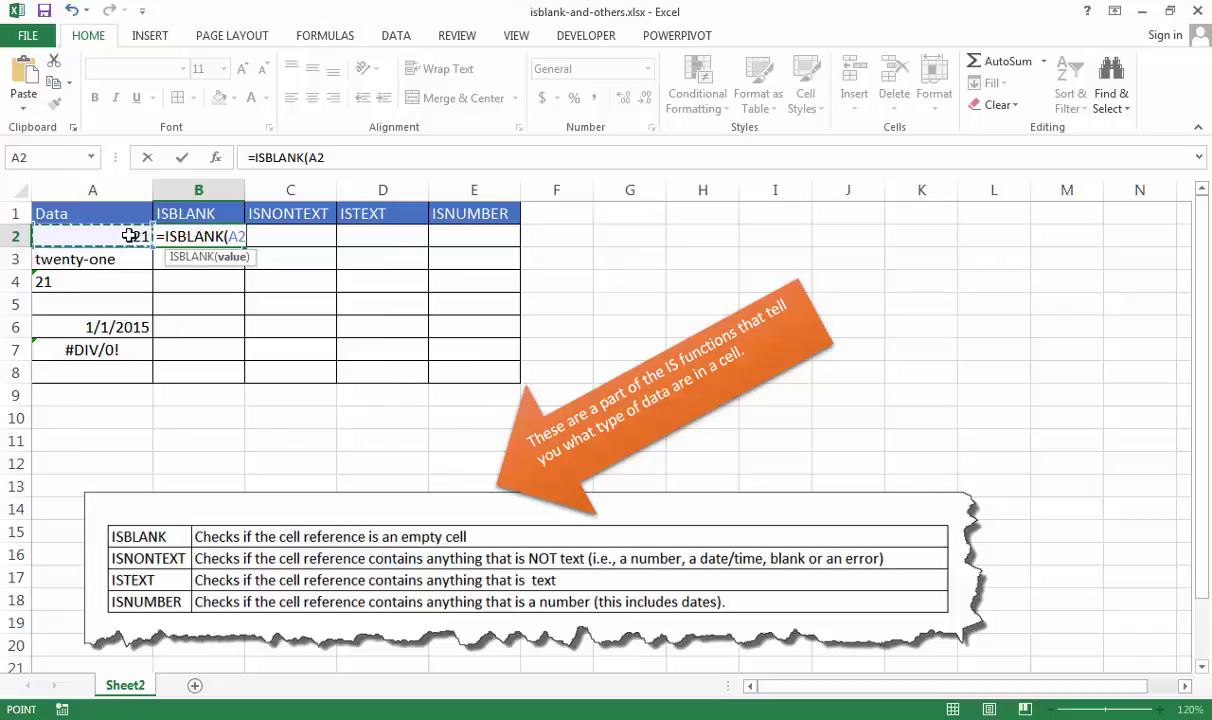
pyautogui.hotkey('ctrl', 'Return')
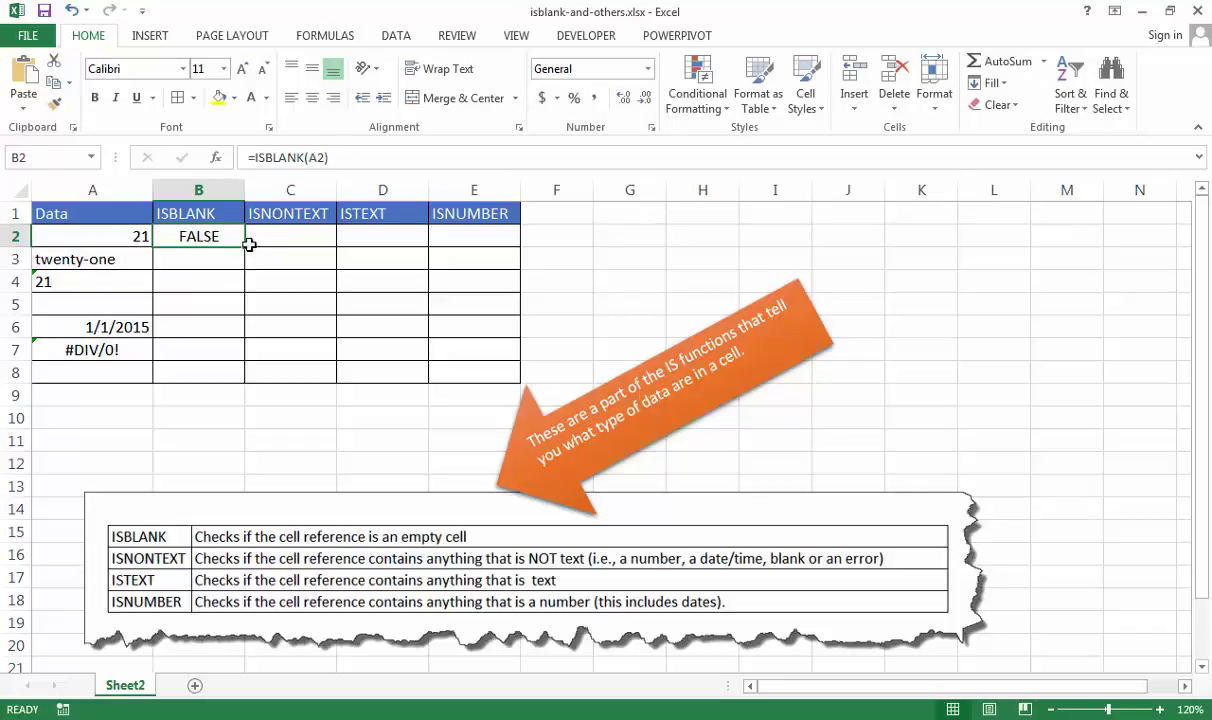
pyautogui.moveTo(246, 248); pyautogui.dragTo(241, 373)
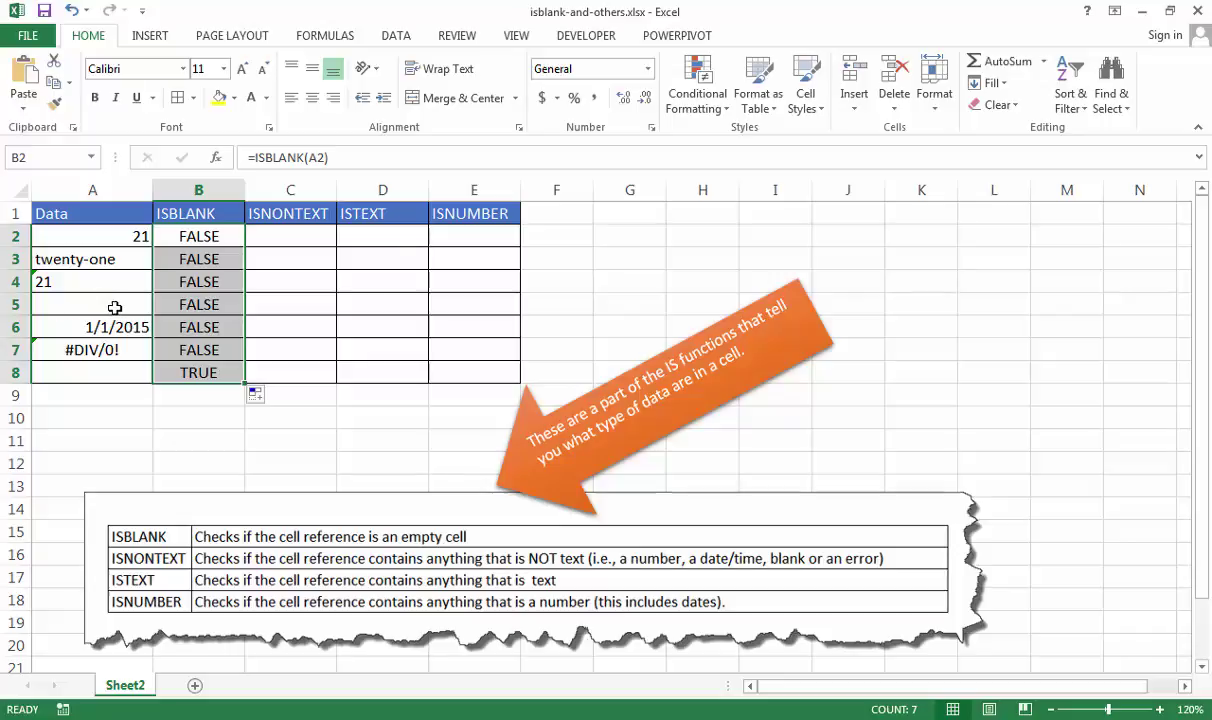
pyautogui.click(115, 307)
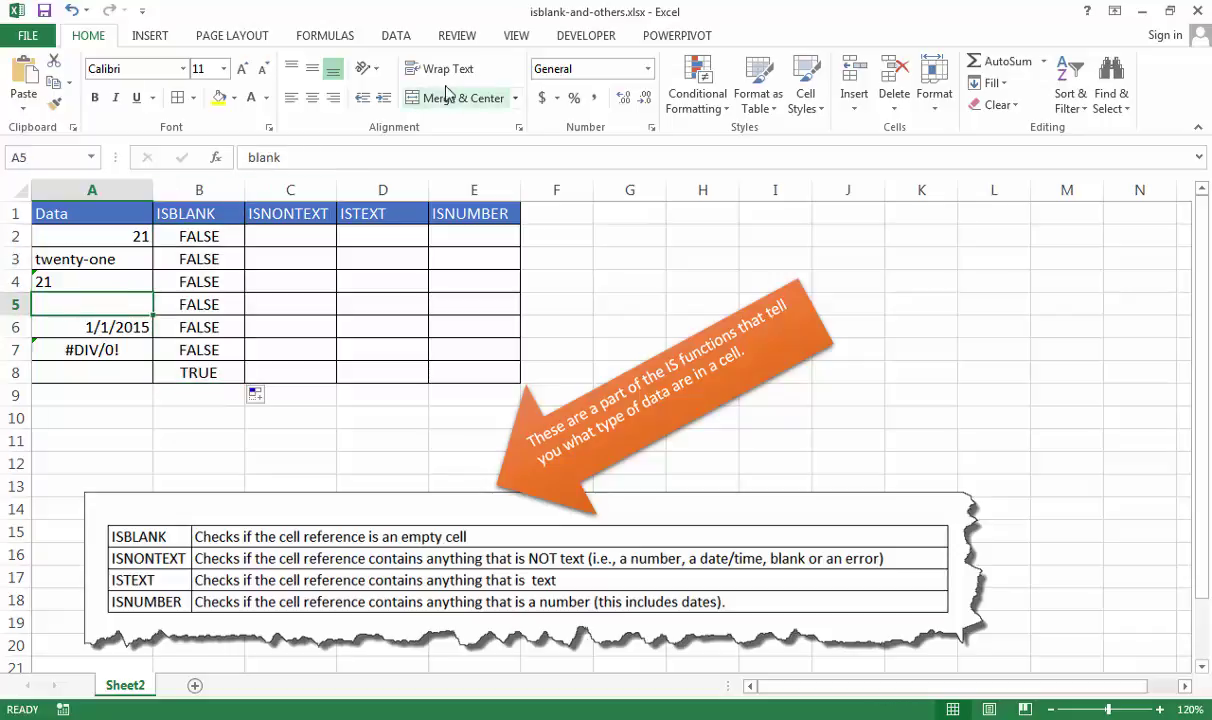
pyautogui.click(276, 157)
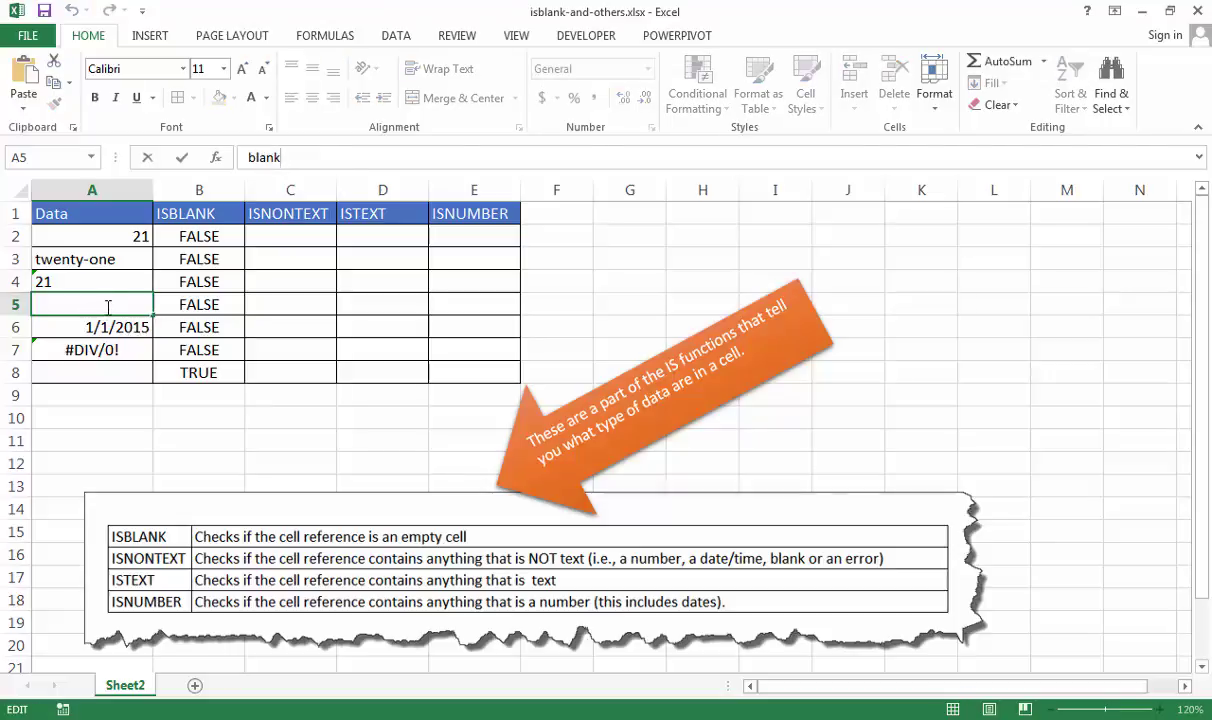
pyautogui.click(112, 370)
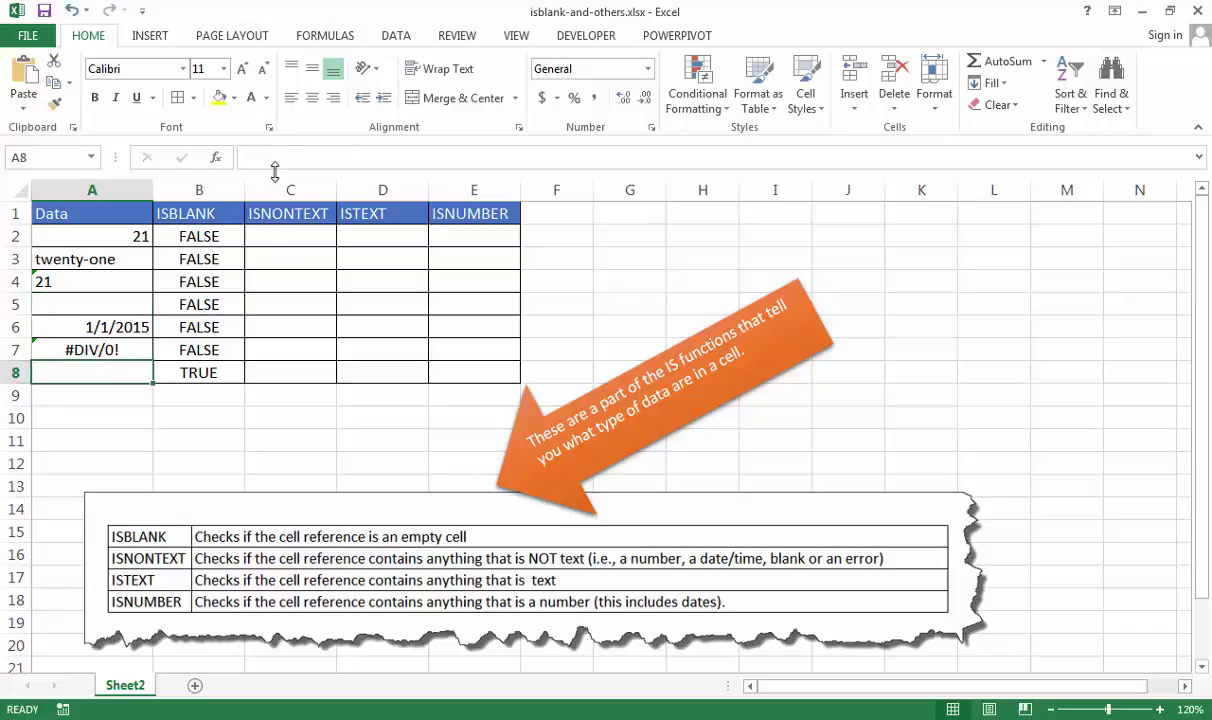
pyautogui.click(199, 365)
pyautogui.click(193, 308)
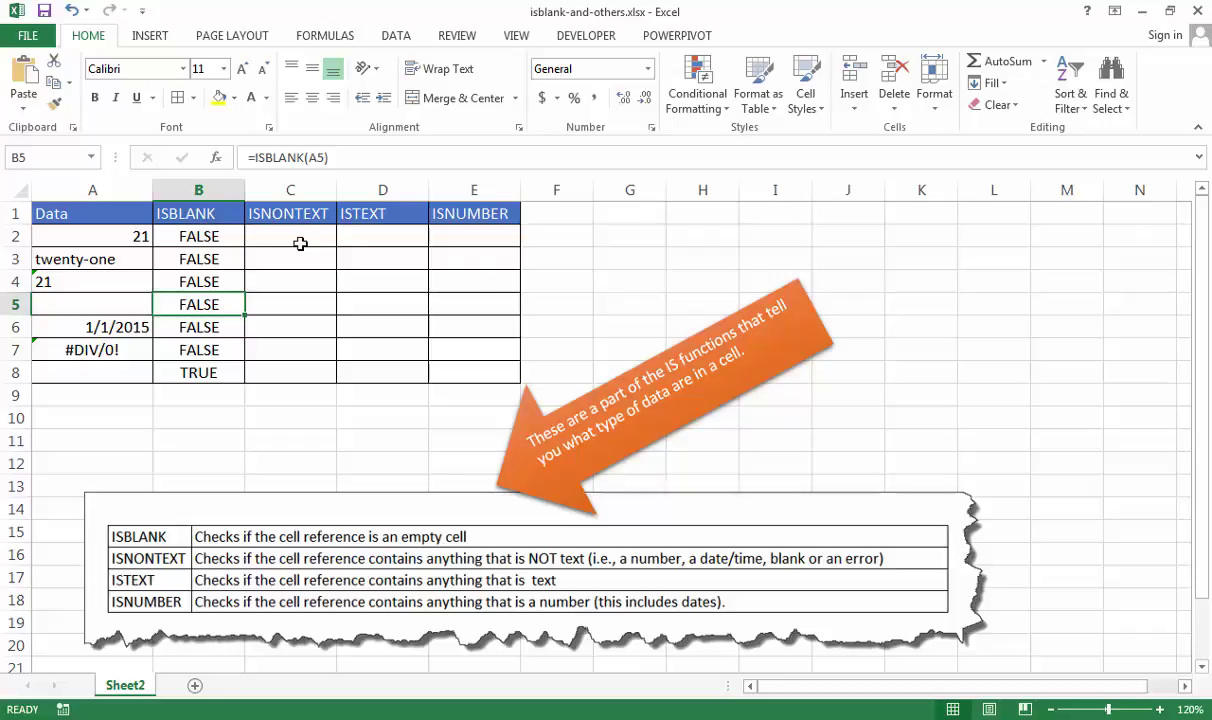
# Enter =ISNONTEXT(A2) in C2 and copy it down through C8
pyautogui.click(296, 236)
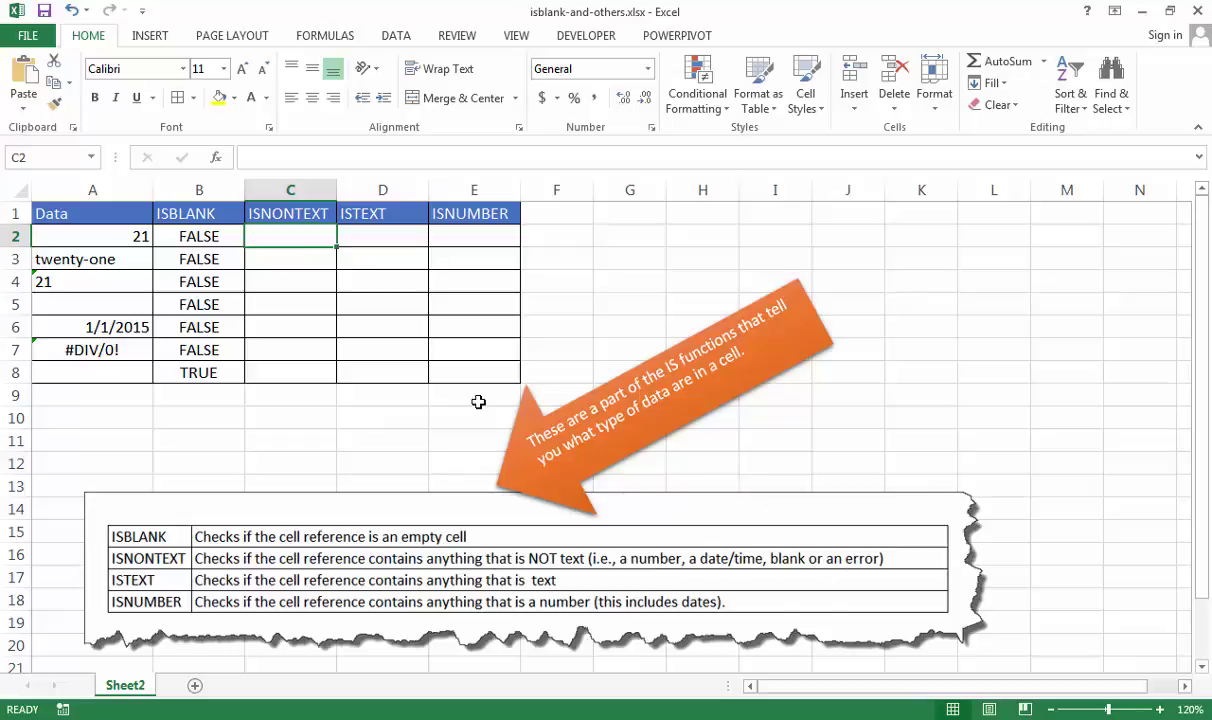
pyautogui.write('=isnon')
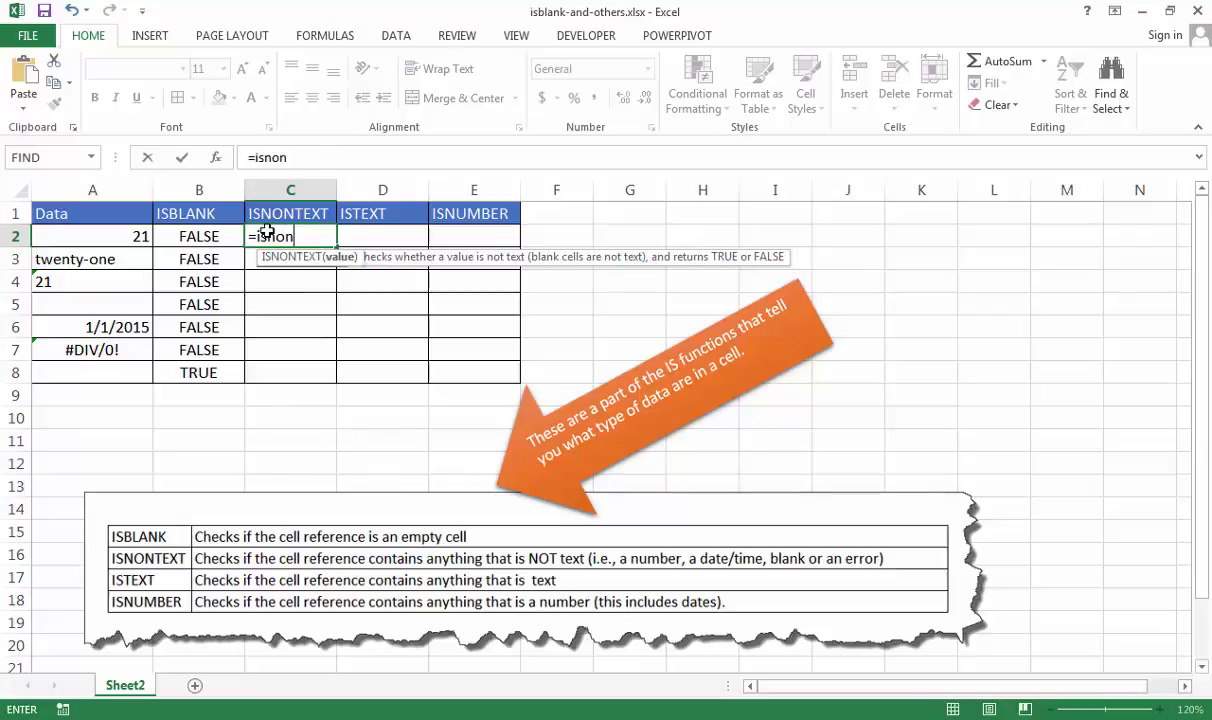
pyautogui.press('Tab')
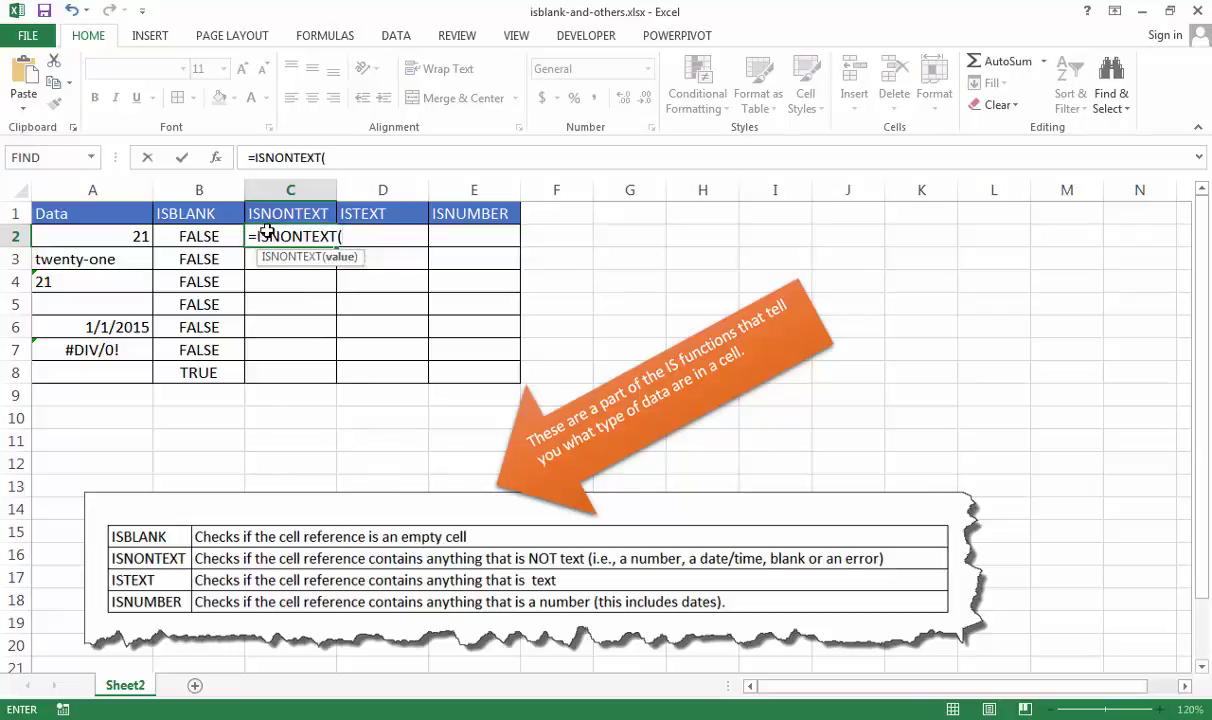
pyautogui.click(130, 235)
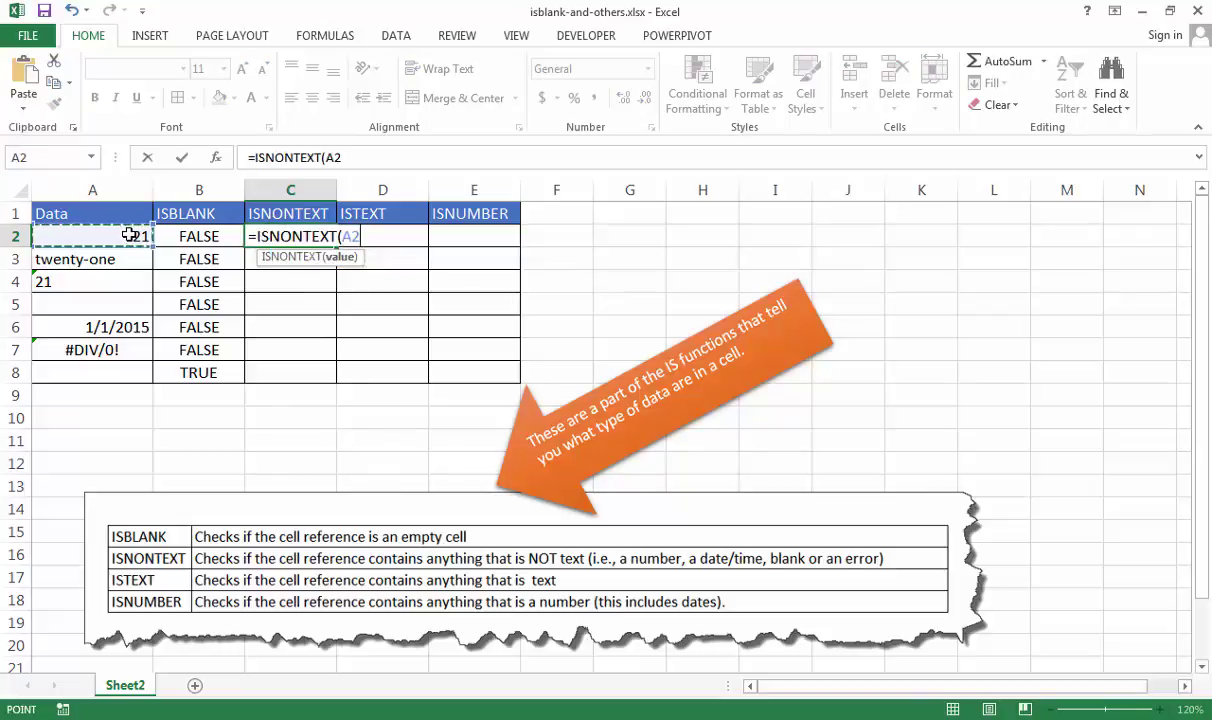
pyautogui.write(')')
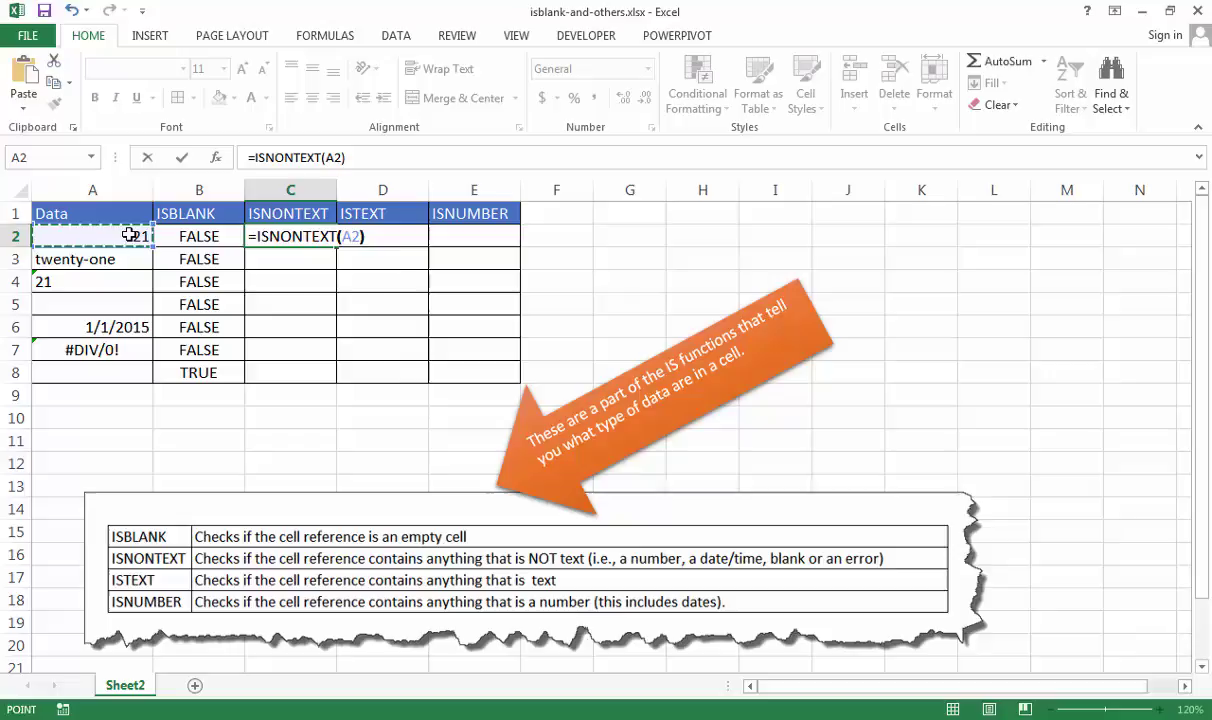
pyautogui.hotkey('ctrl', 'Return')
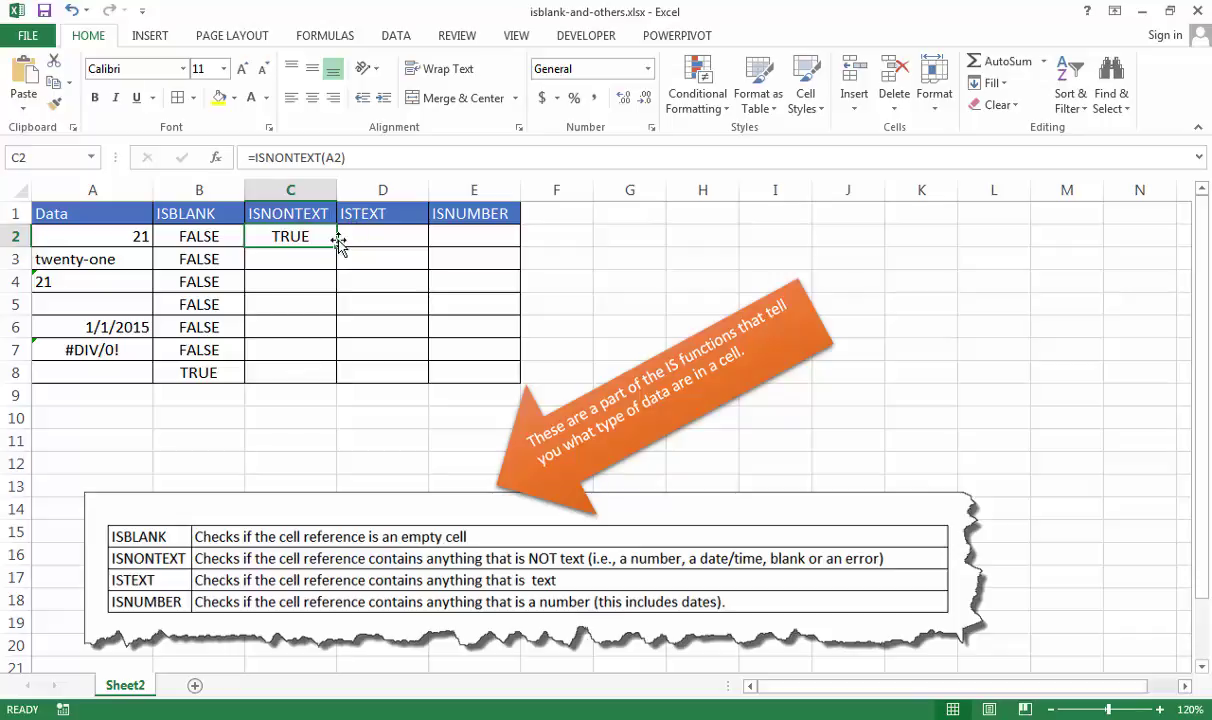
pyautogui.moveTo(338, 247); pyautogui.dragTo(338, 381)
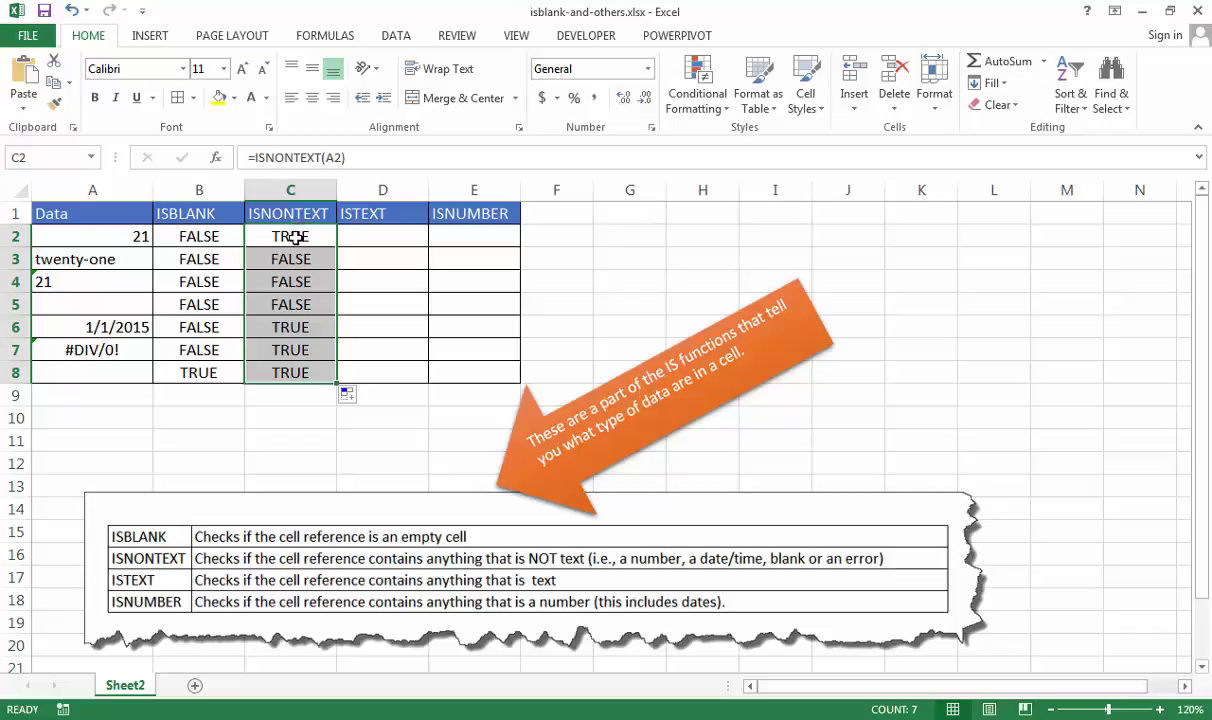
pyautogui.click(125, 256)
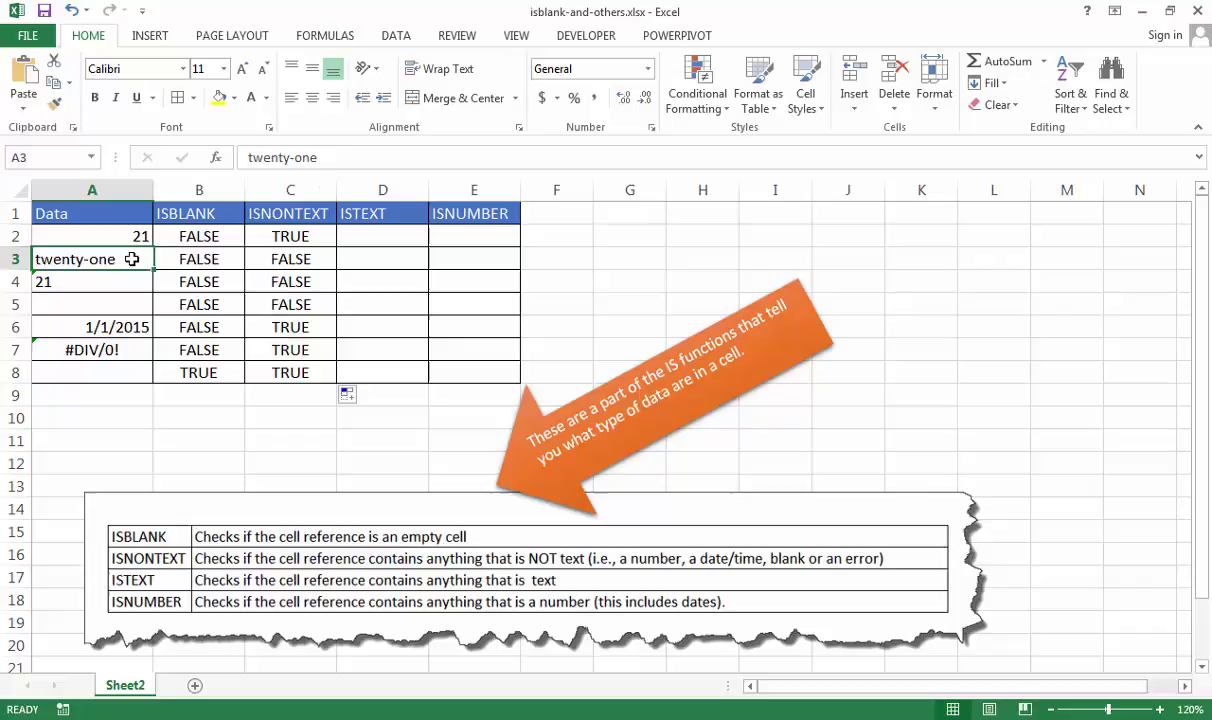
pyautogui.click(279, 259)
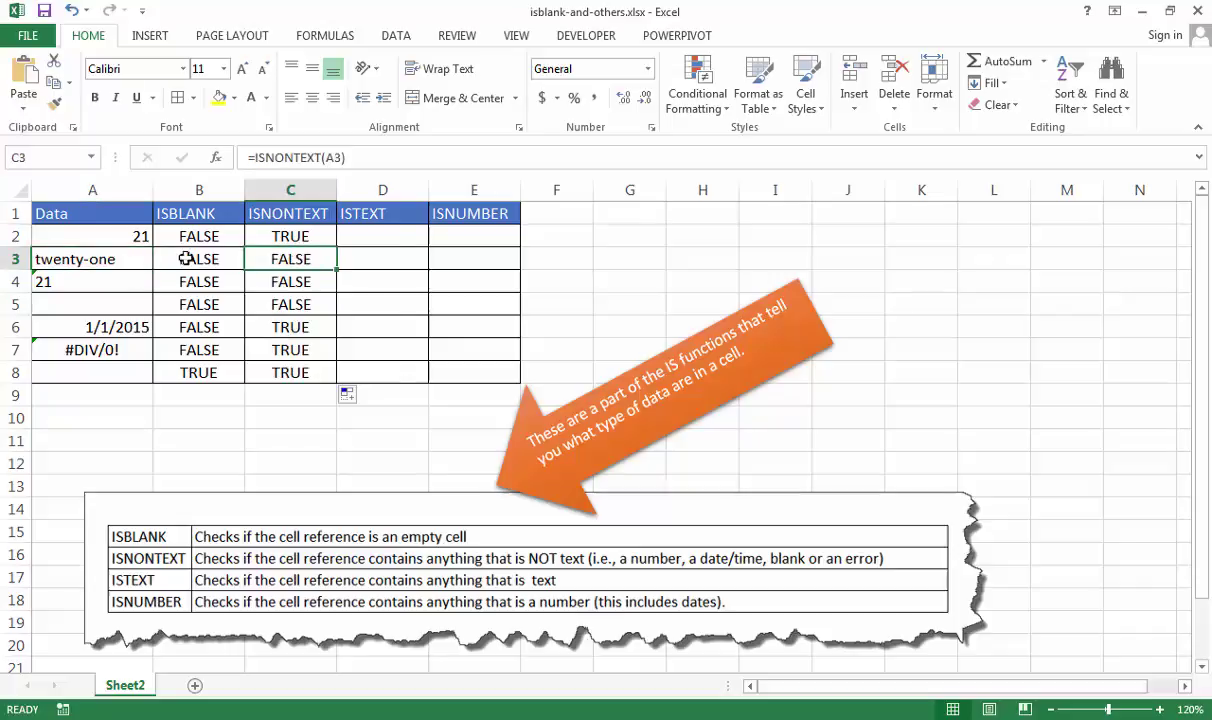
pyautogui.click(270, 281)
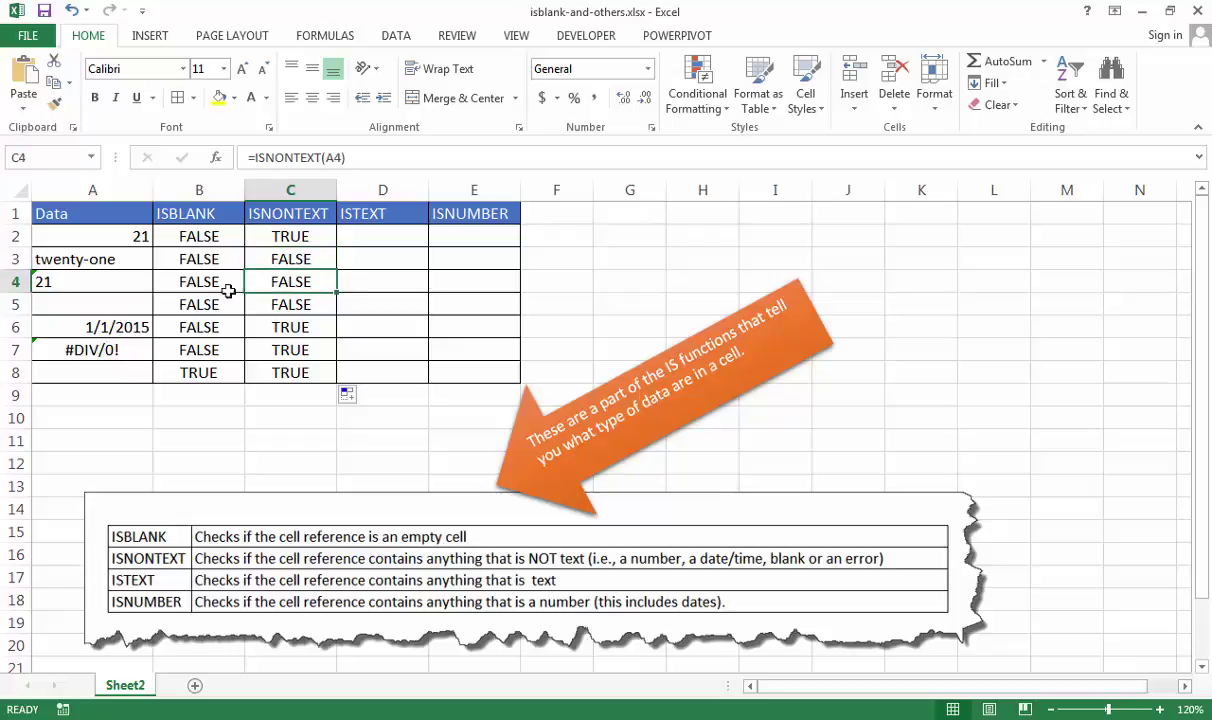
pyautogui.click(68, 286)
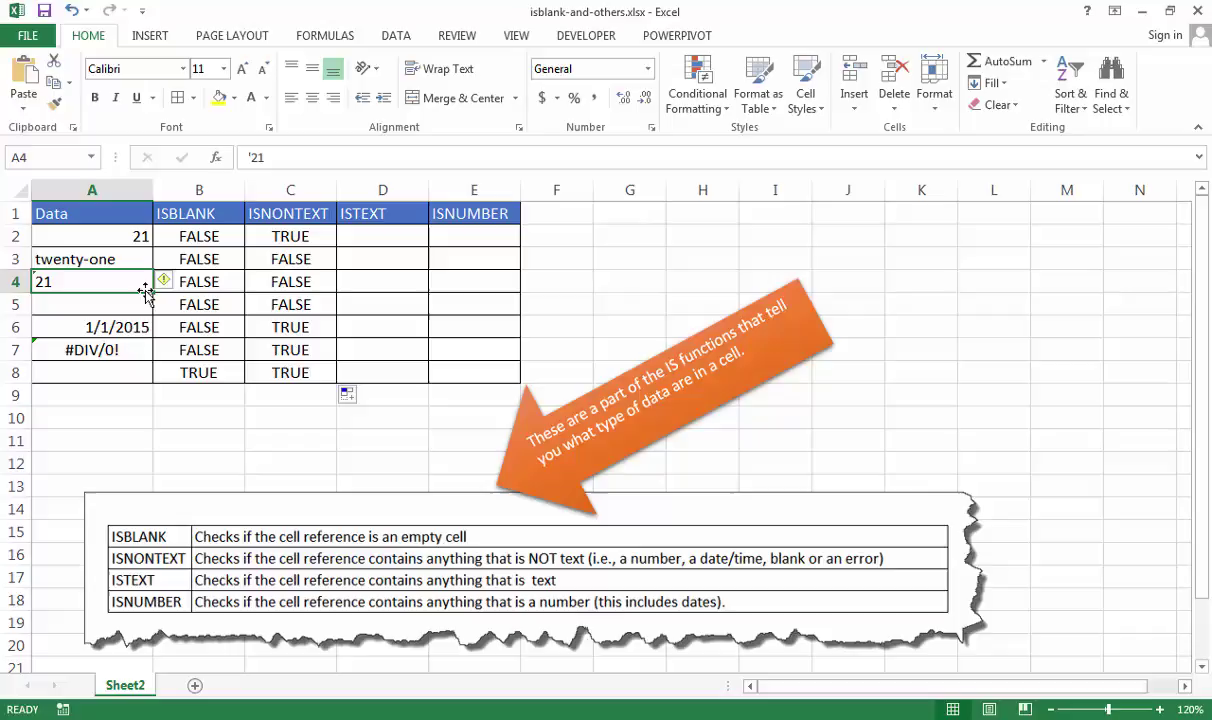
pyautogui.click(143, 237)
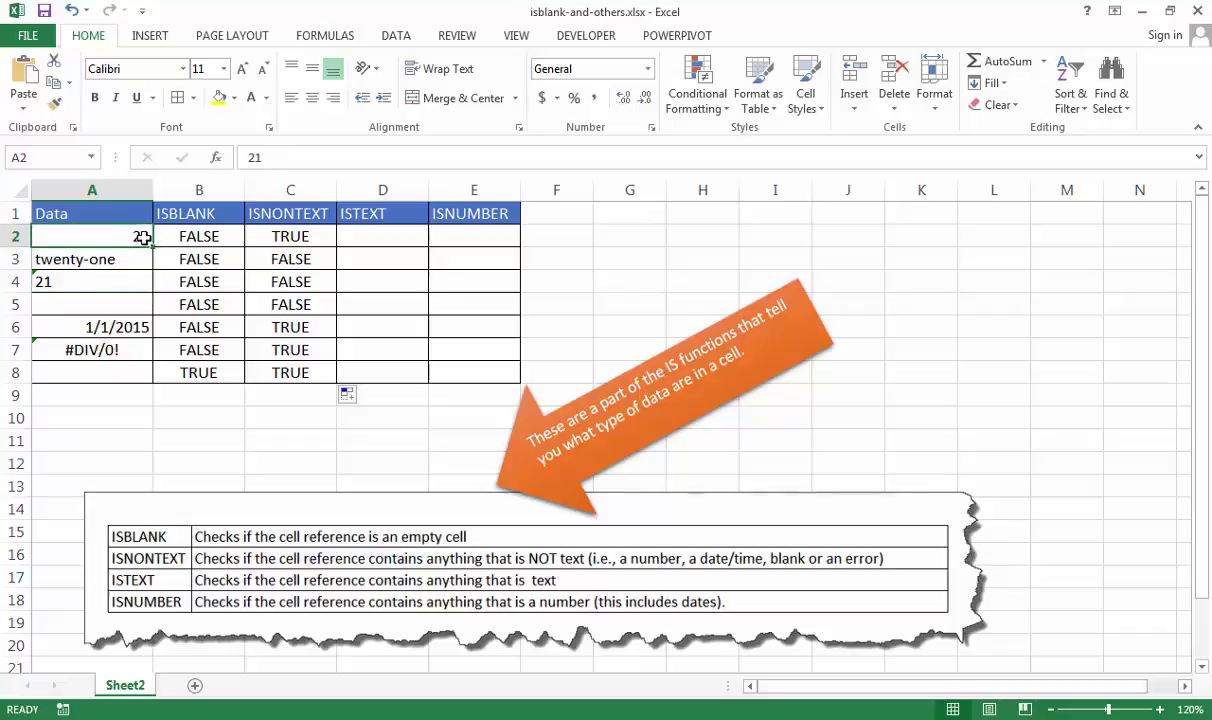
pyautogui.click(113, 279)
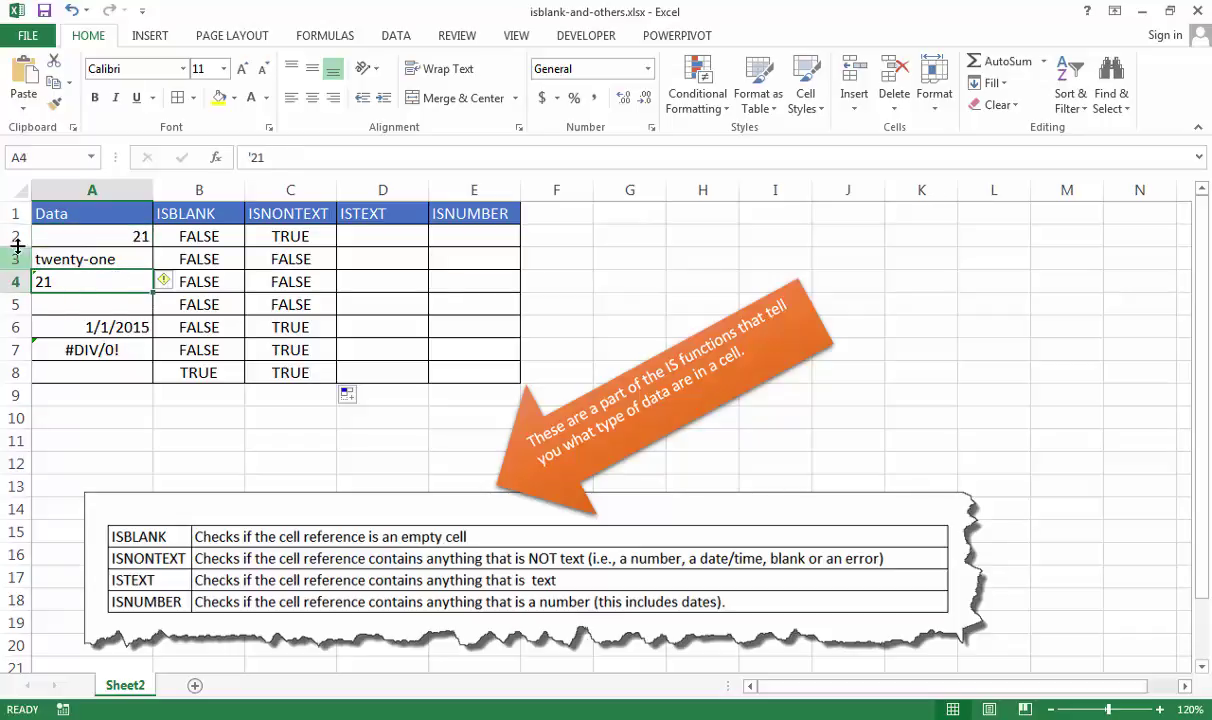
pyautogui.click(282, 284)
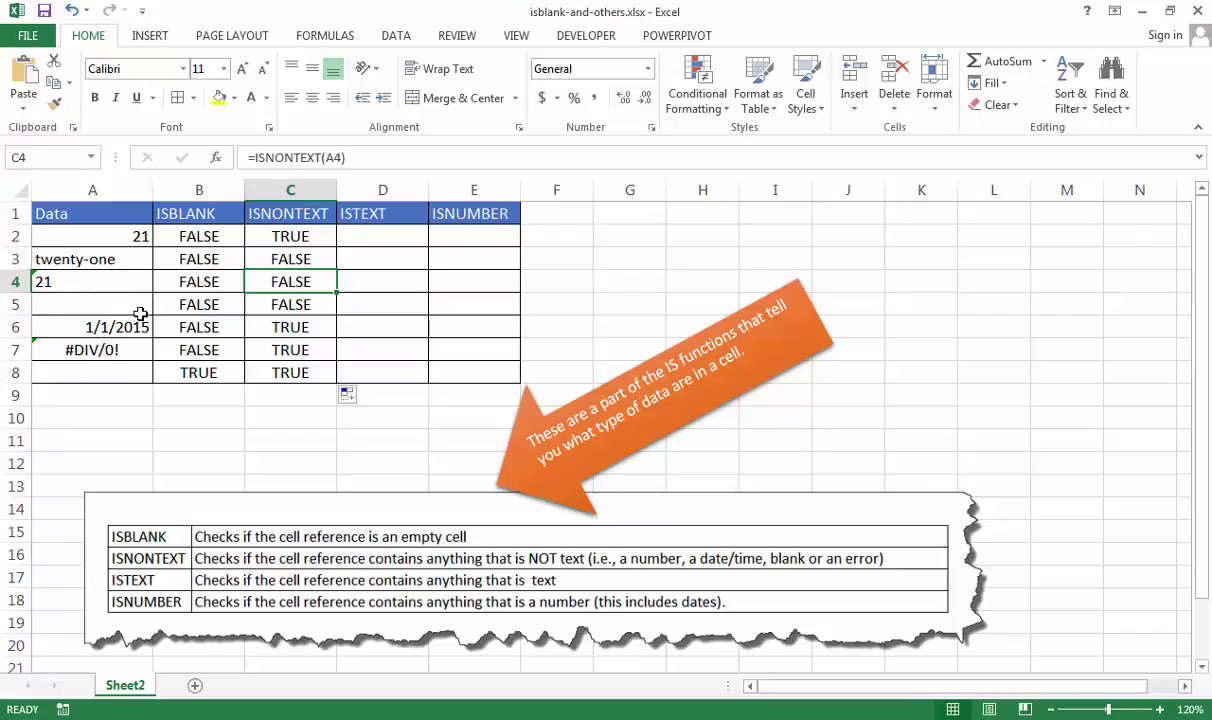
pyautogui.click(110, 303)
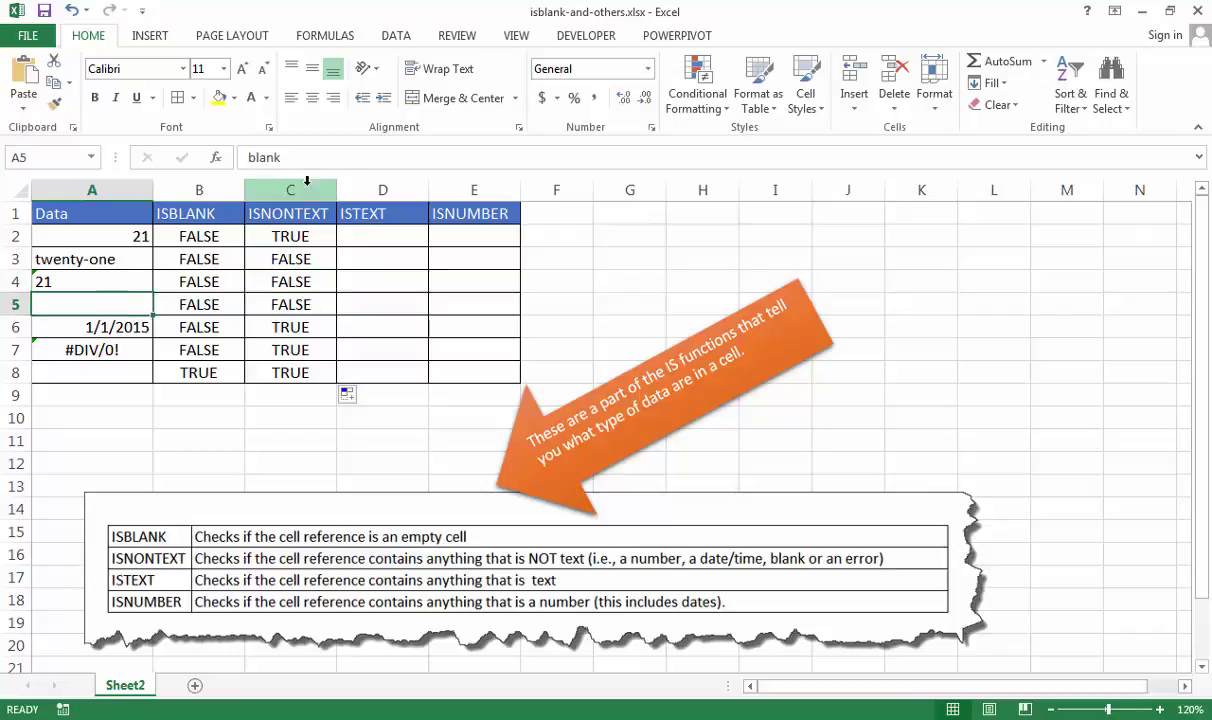
pyautogui.click(287, 303)
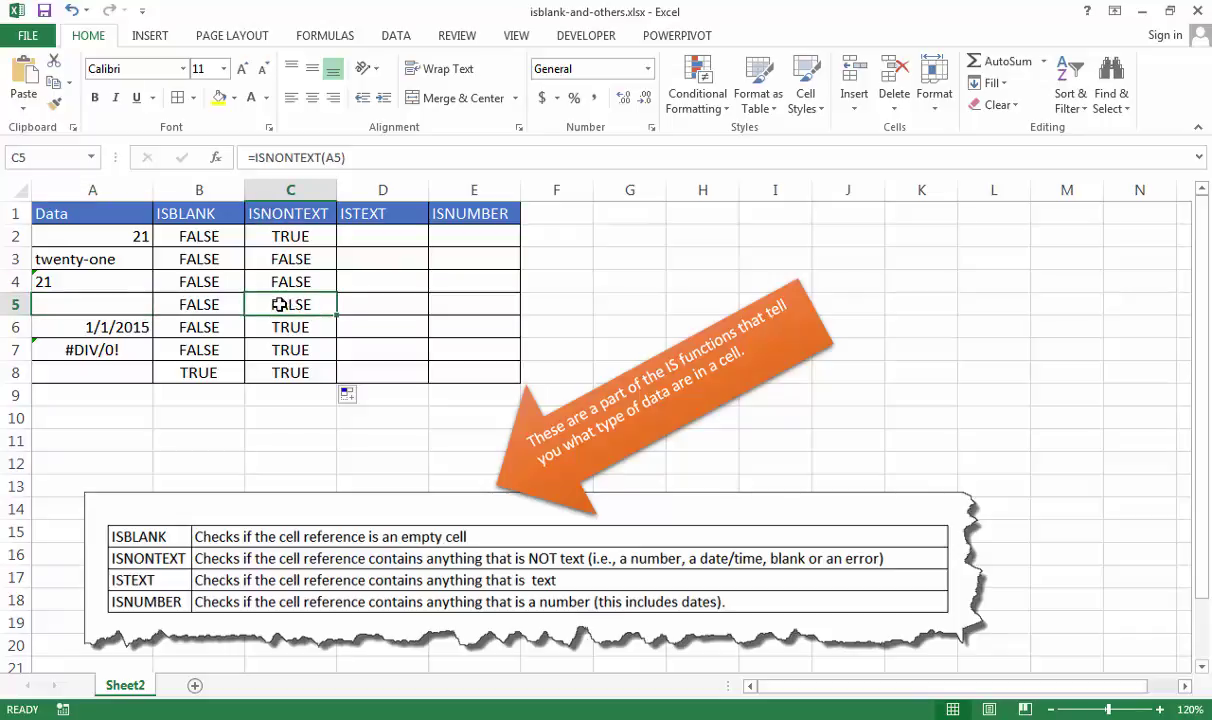
pyautogui.click(132, 327)
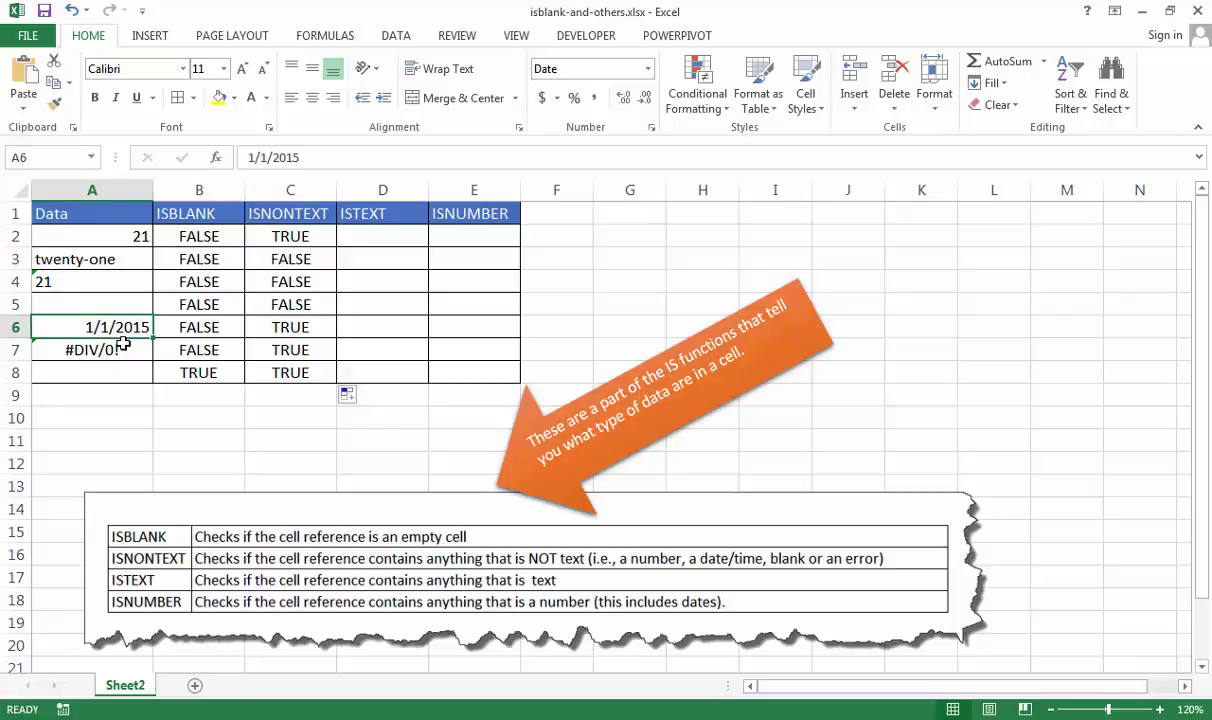
pyautogui.click(123, 344)
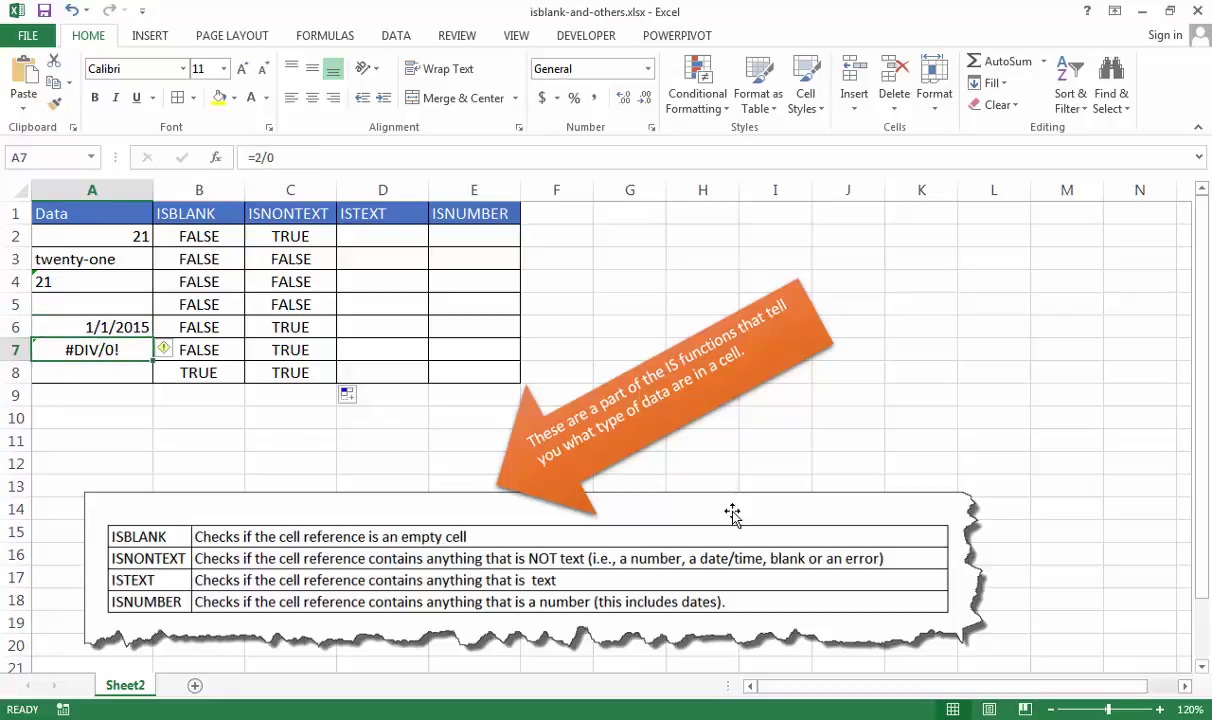
pyautogui.click(108, 372)
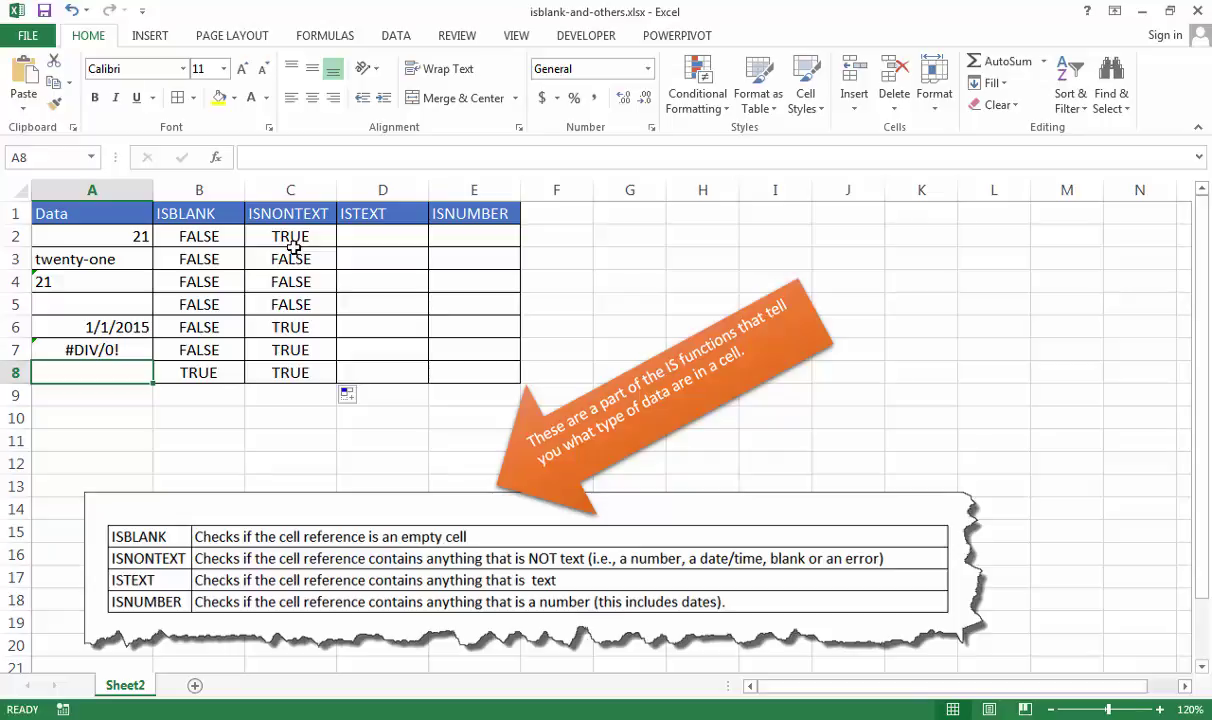
# Enter =ISTEXT(A2) in D2 and fill it down to D8
pyautogui.click(365, 242)
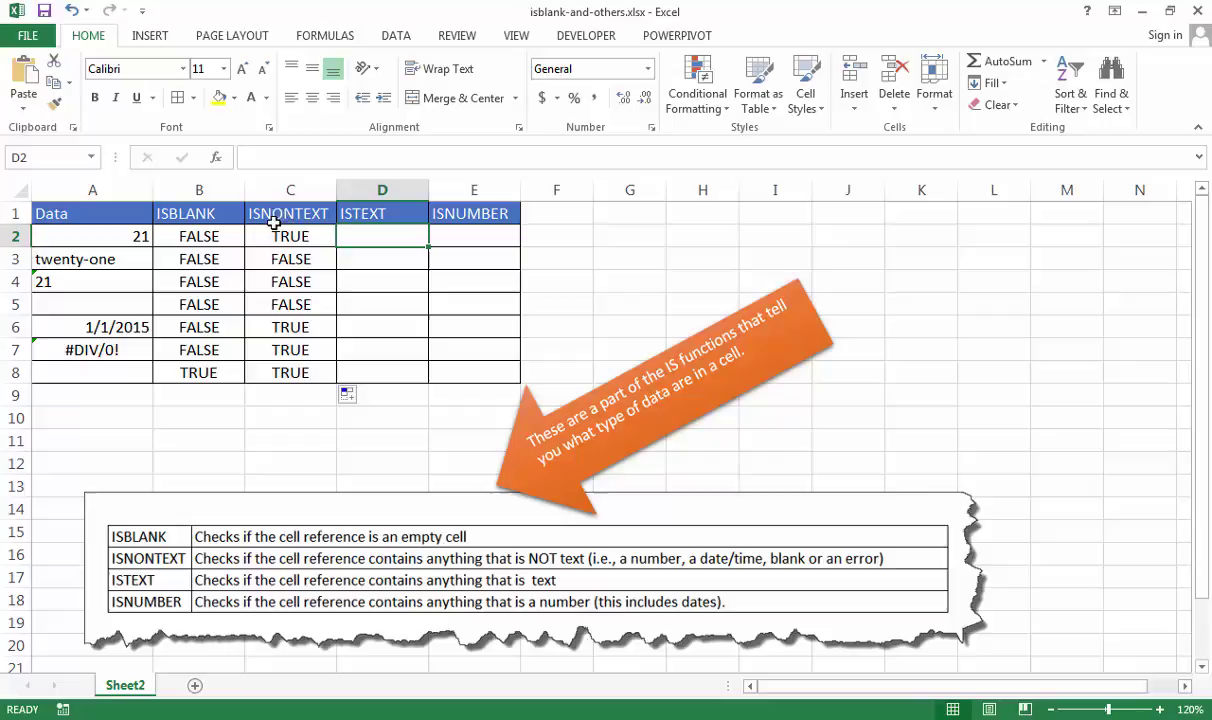
pyautogui.write('=')
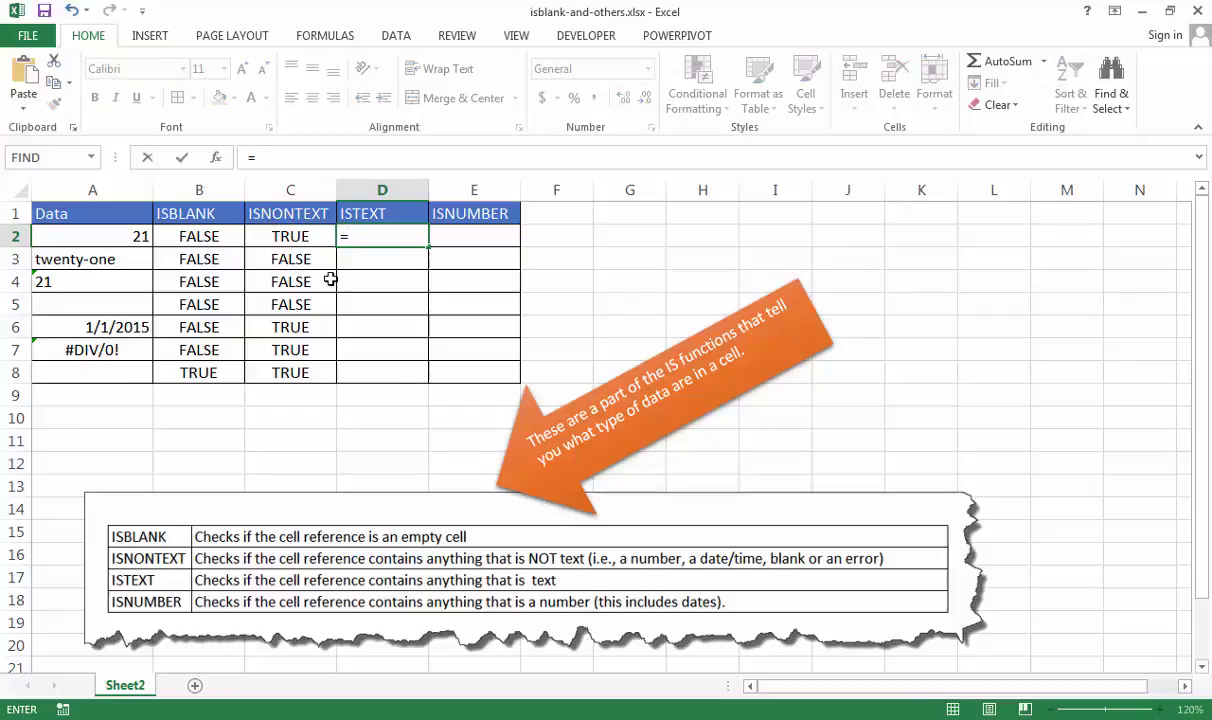
pyautogui.write('istes')
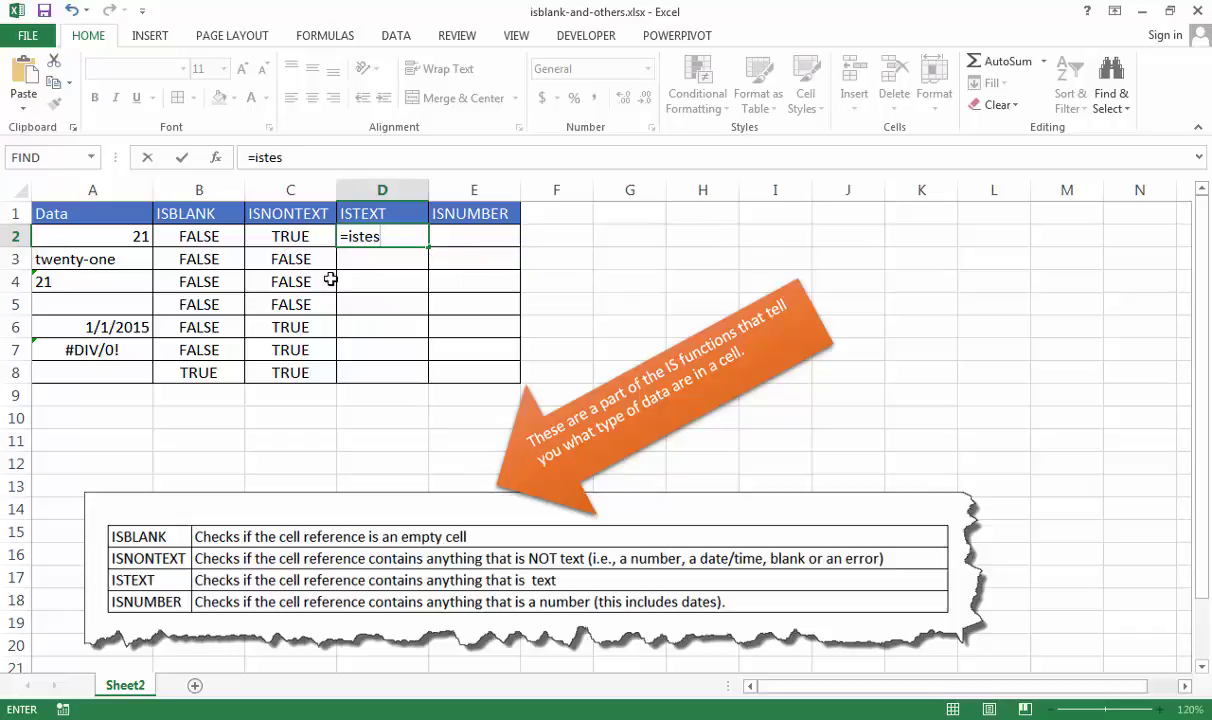
pyautogui.press('BackSpace')
pyautogui.write('xt')
pyautogui.press('Tab')
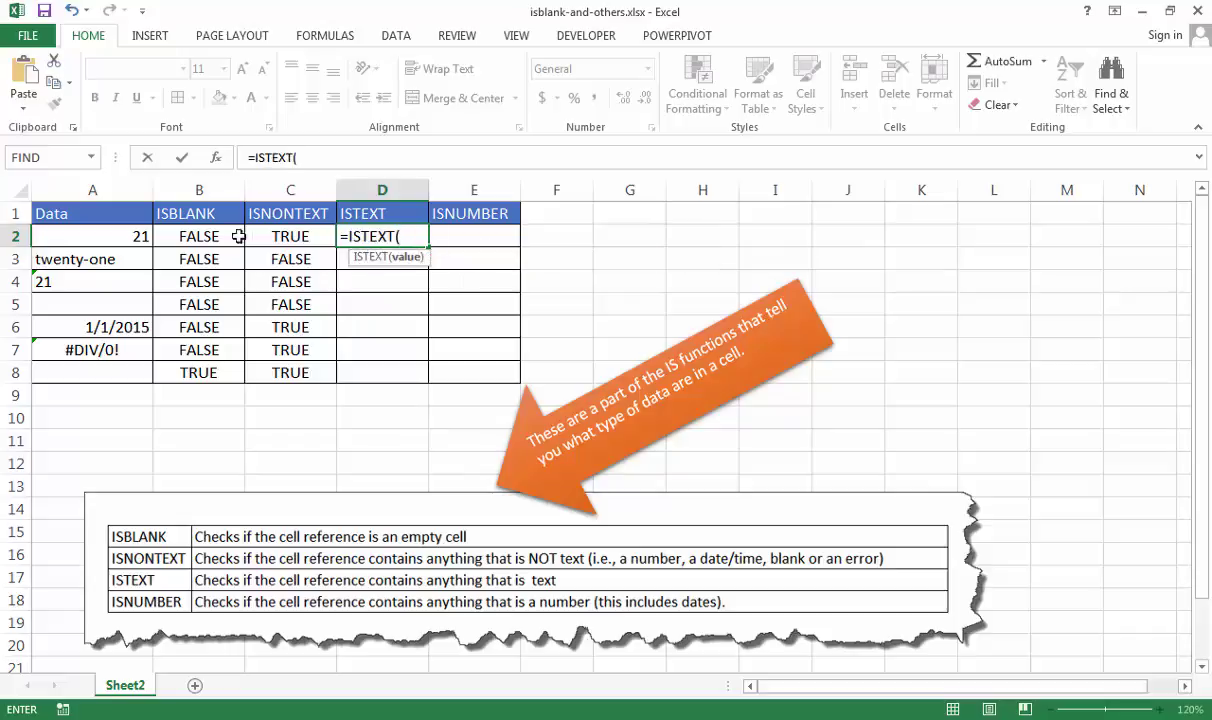
pyautogui.click(125, 237)
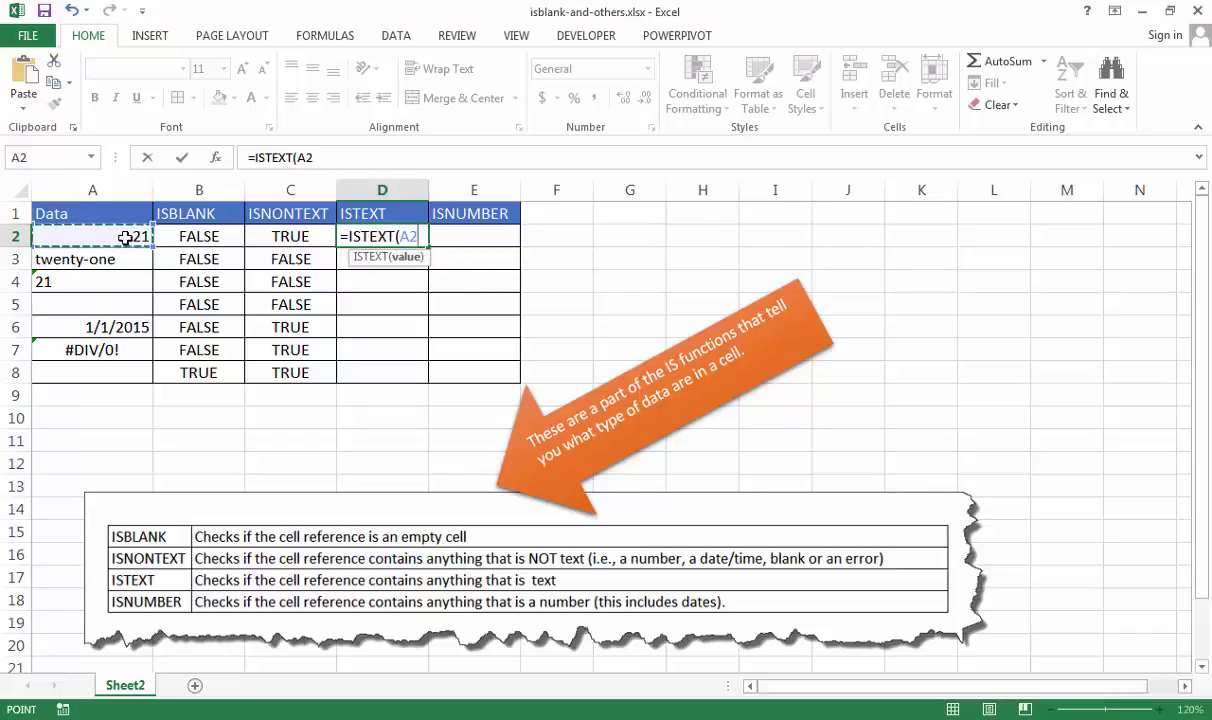
pyautogui.press('Return')
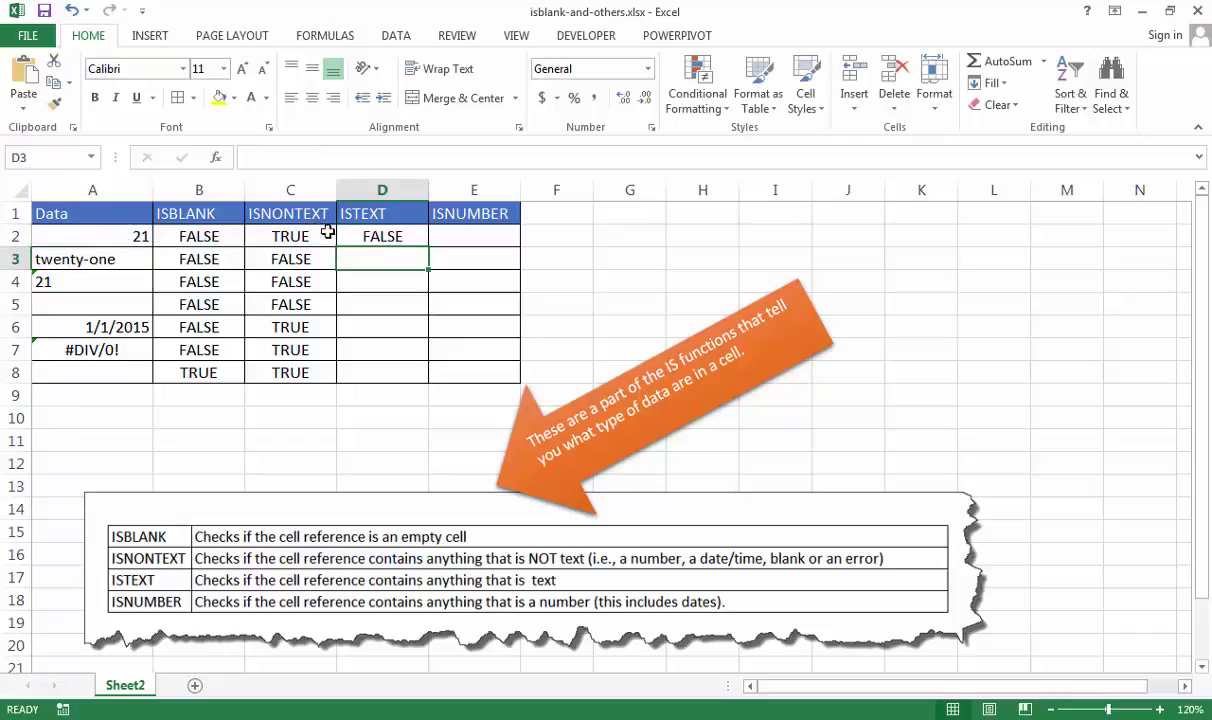
pyautogui.click(392, 240)
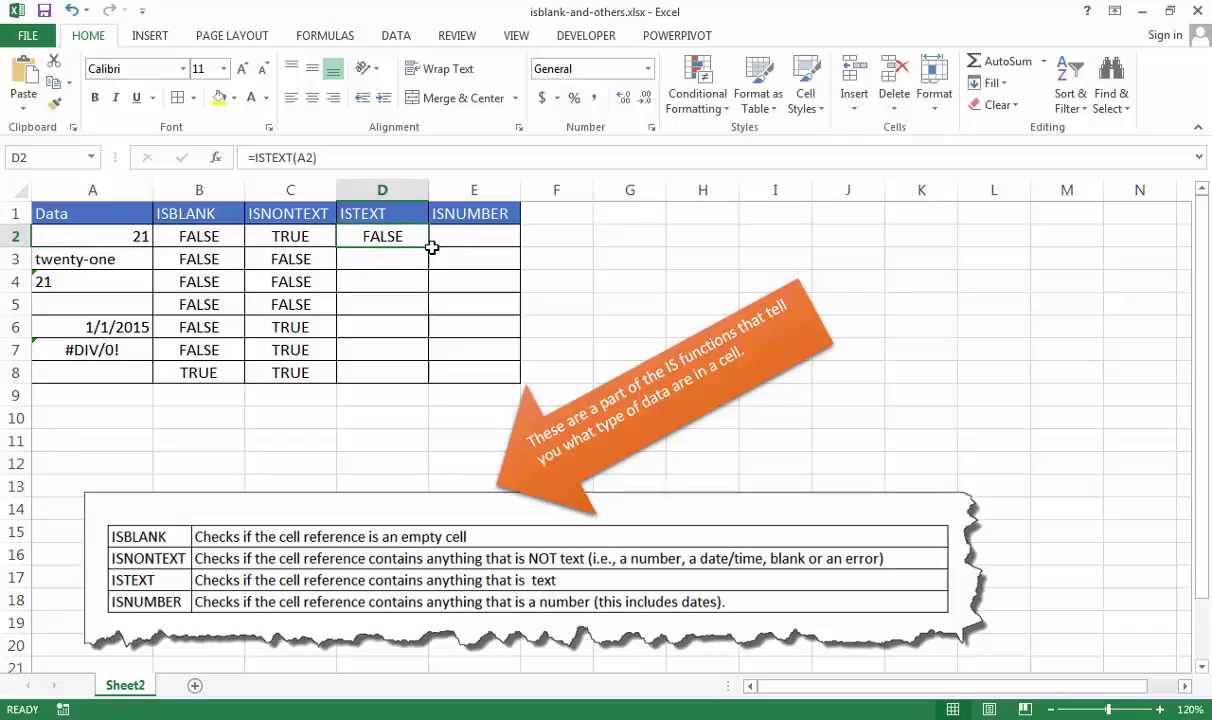
pyautogui.doubleClick(429, 247)
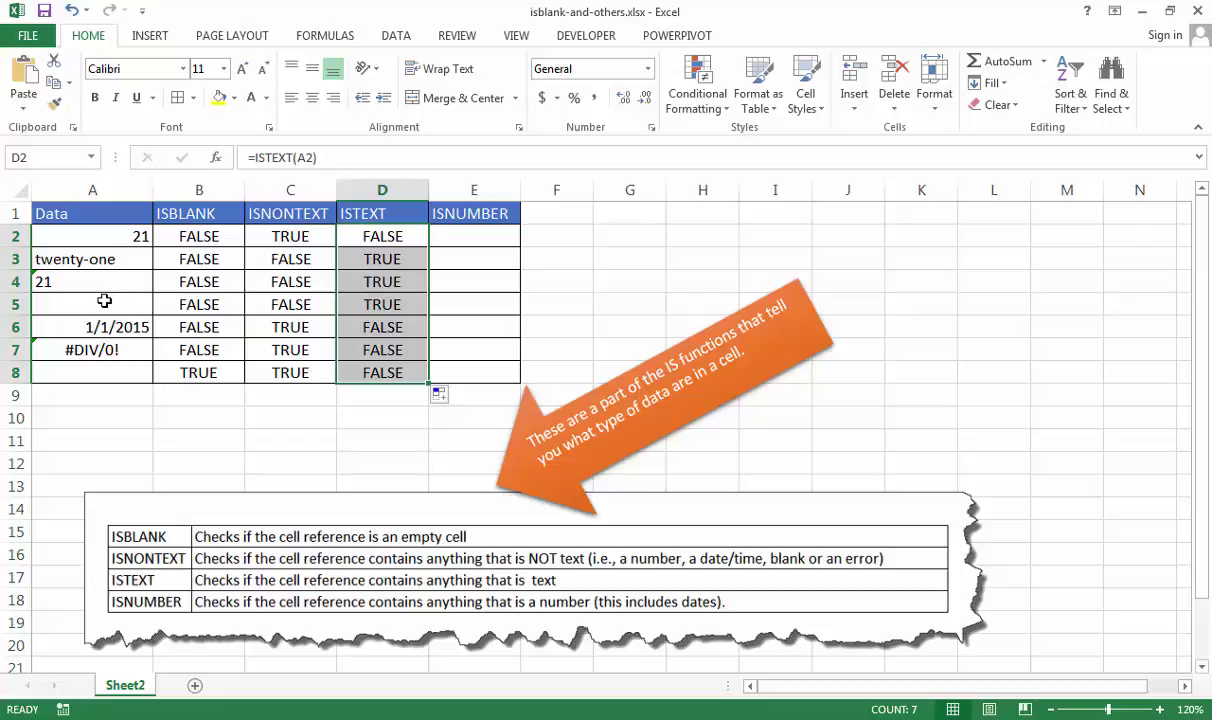
# Review the ISTEXT results against the date, error and empty Data cells in A5–A8
pyautogui.click(109, 306)
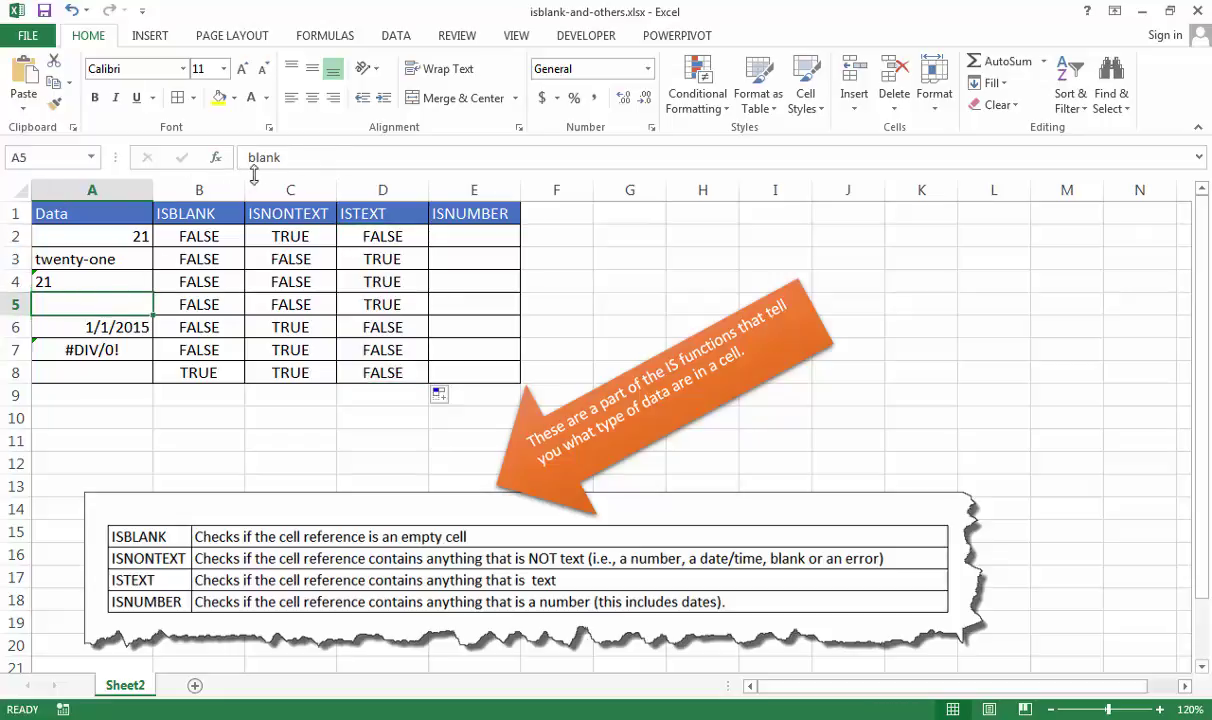
pyautogui.click(382, 324)
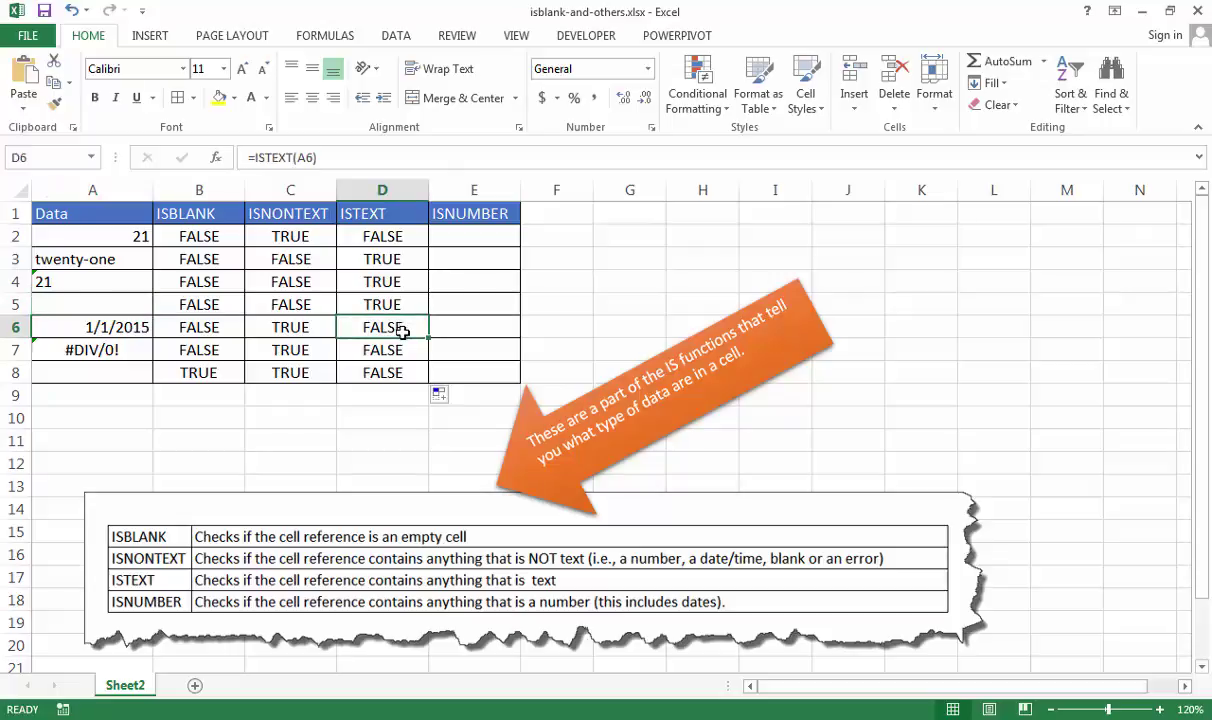
pyautogui.press('Down')
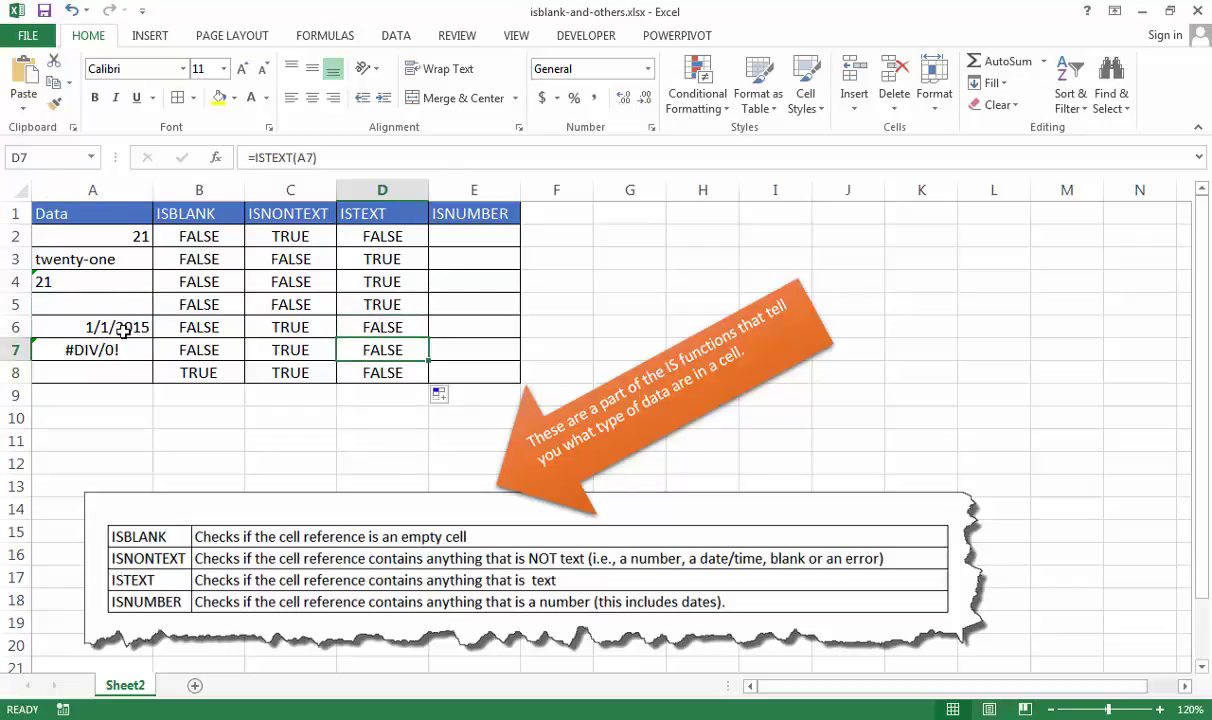
pyautogui.click(93, 326)
pyautogui.click(95, 348)
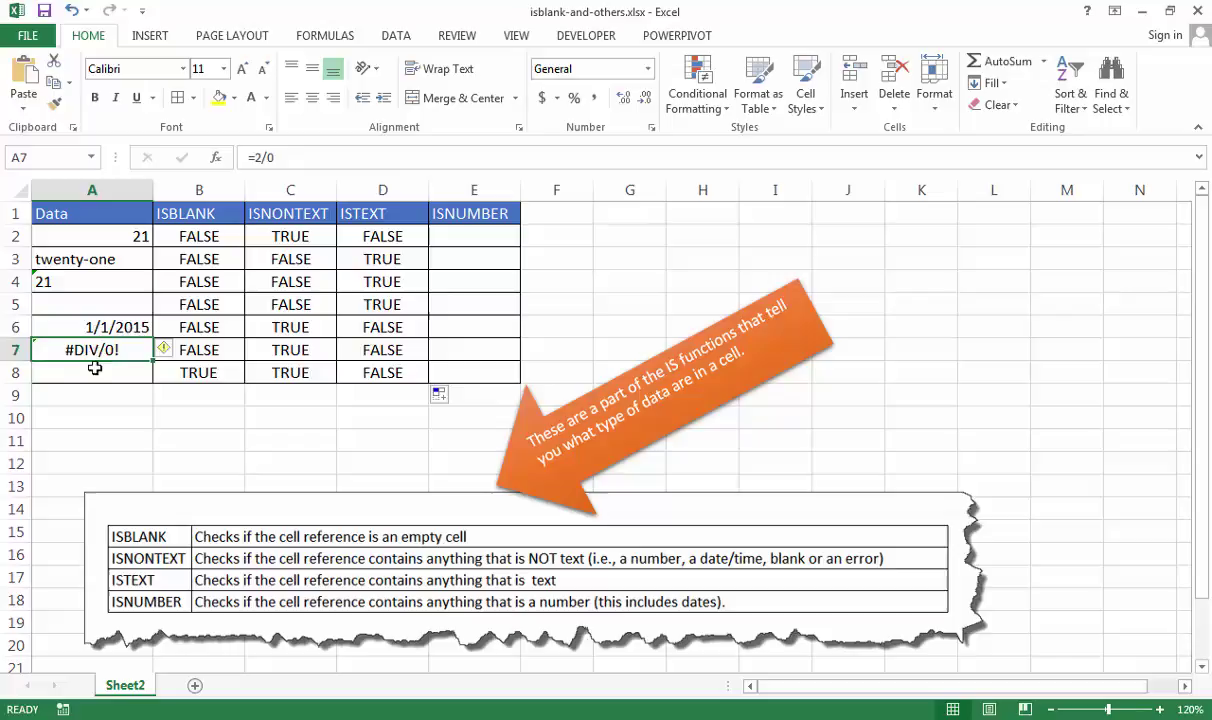
pyautogui.click(95, 373)
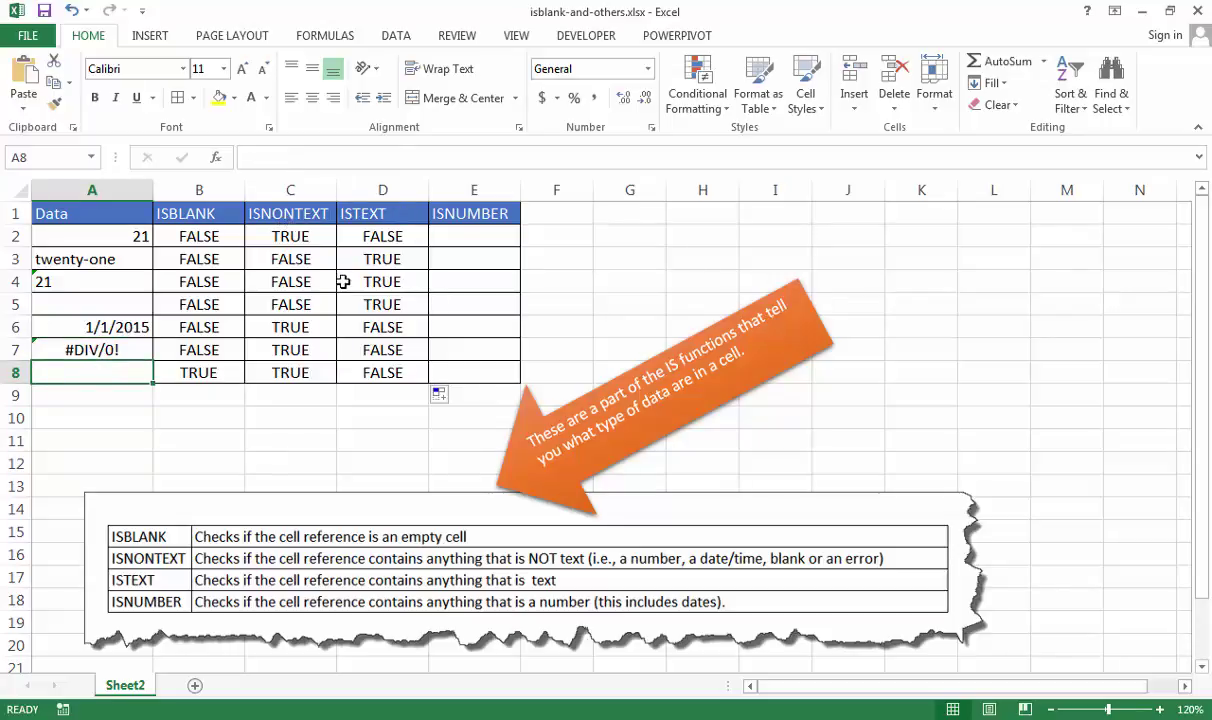
# Enter =ISNUMBER(A2) in E2 and fill it down to E8
pyautogui.click(477, 237)
pyautogui.write('=')
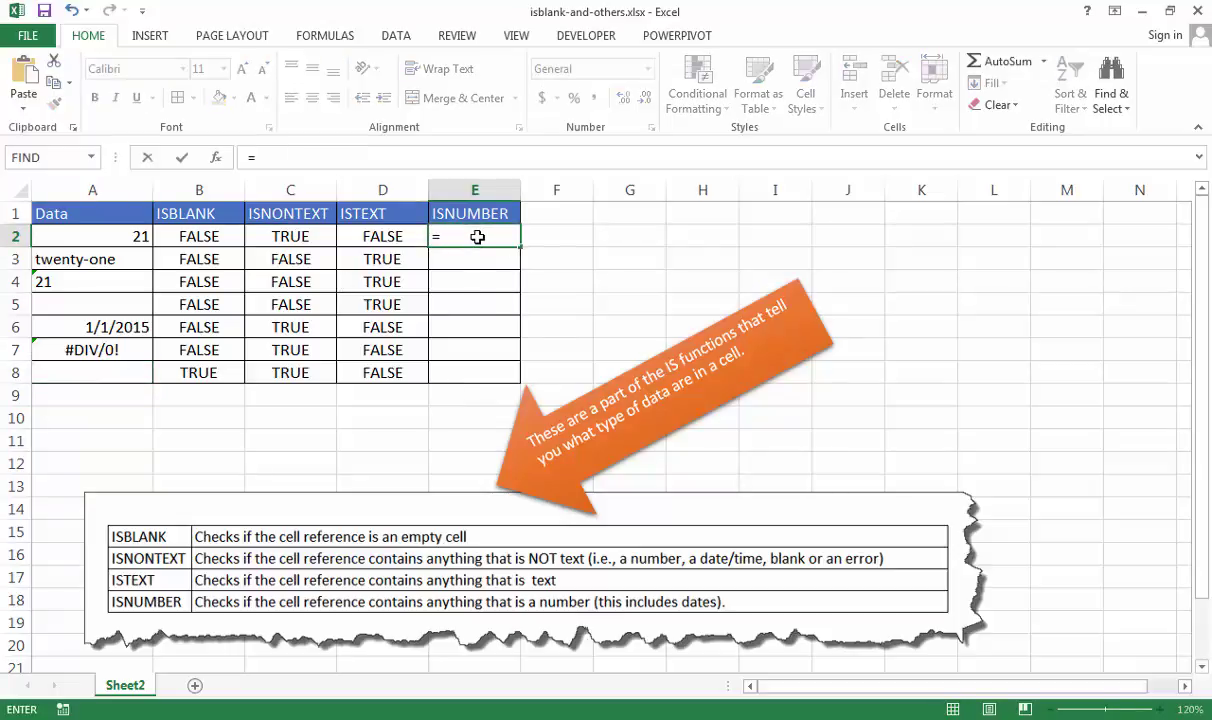
pyautogui.write('isnum')
pyautogui.press('Tab')
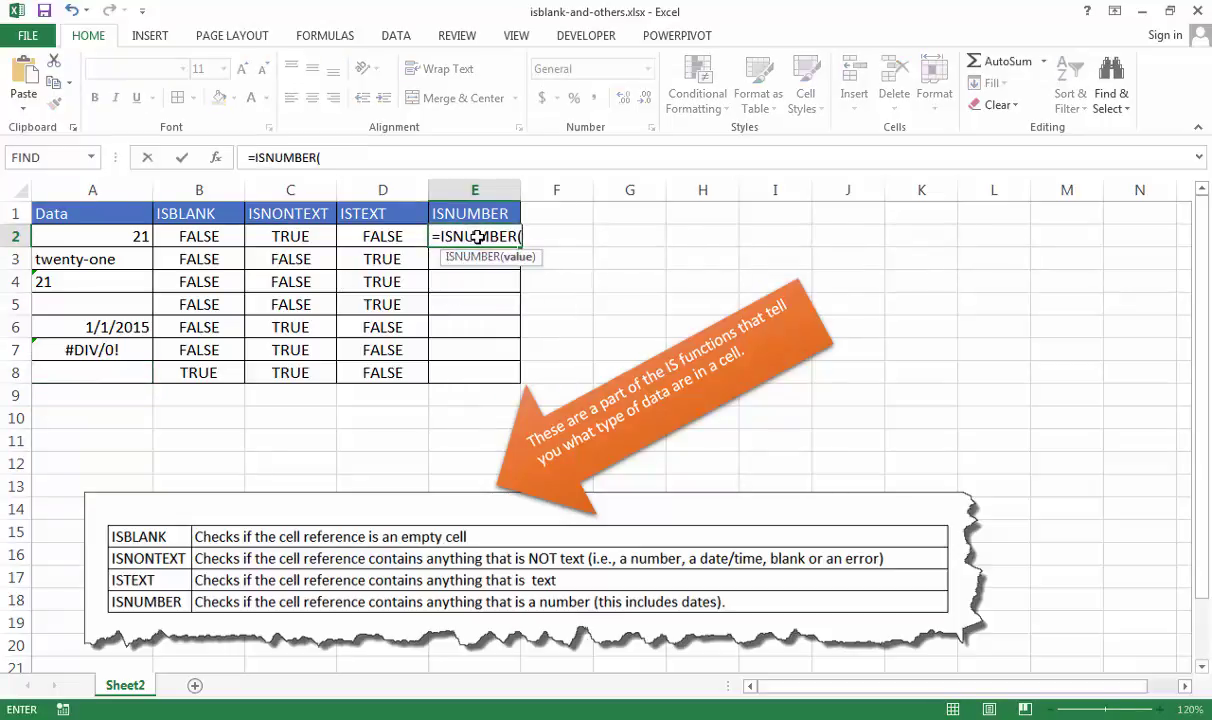
pyautogui.click(137, 236)
pyautogui.press('Return')
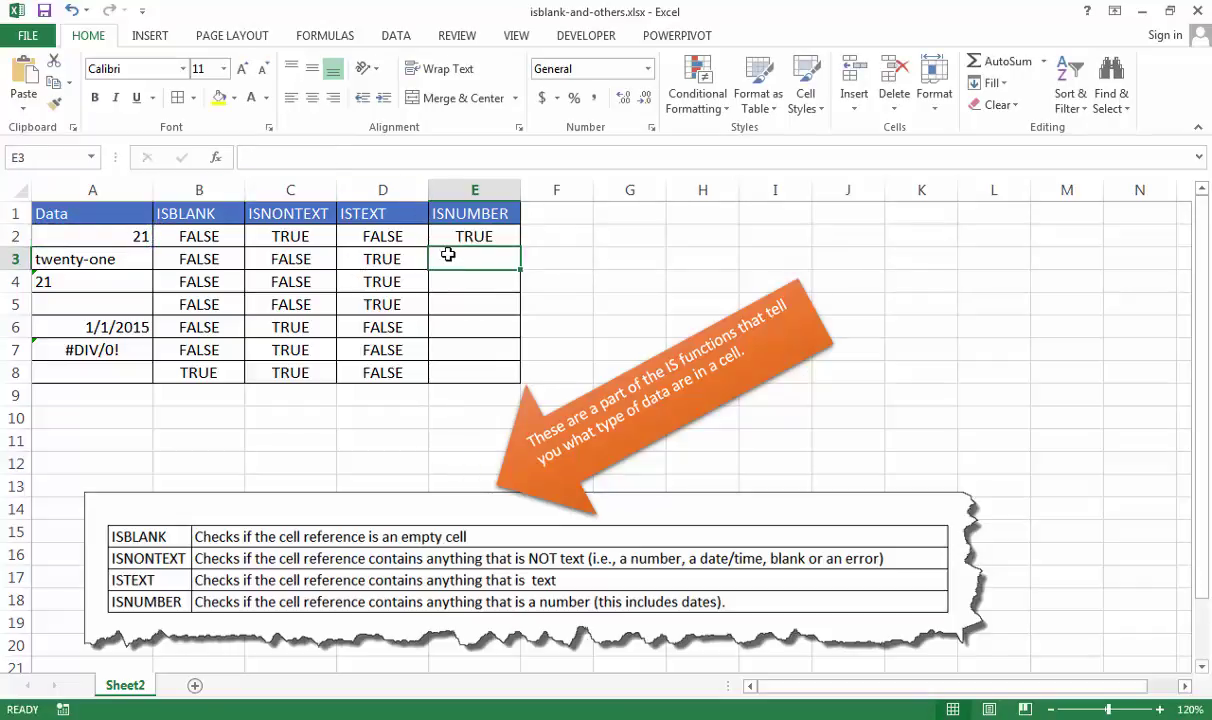
pyautogui.click(469, 237)
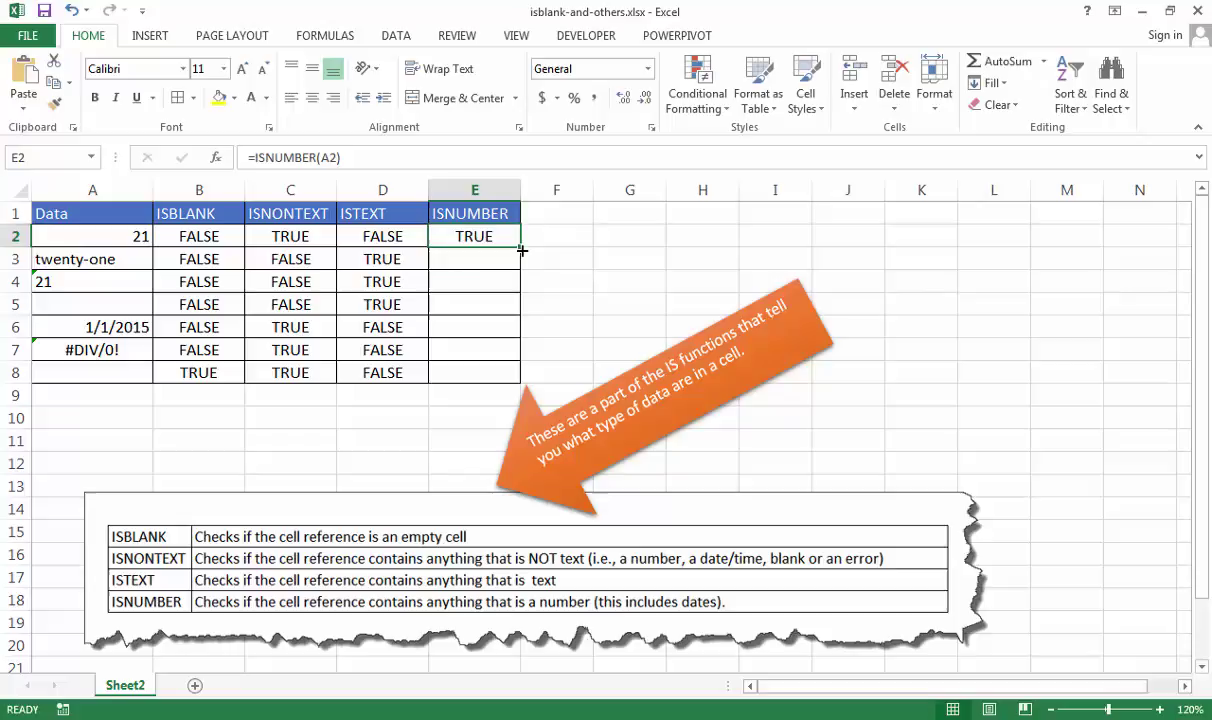
pyautogui.doubleClick(520, 250)
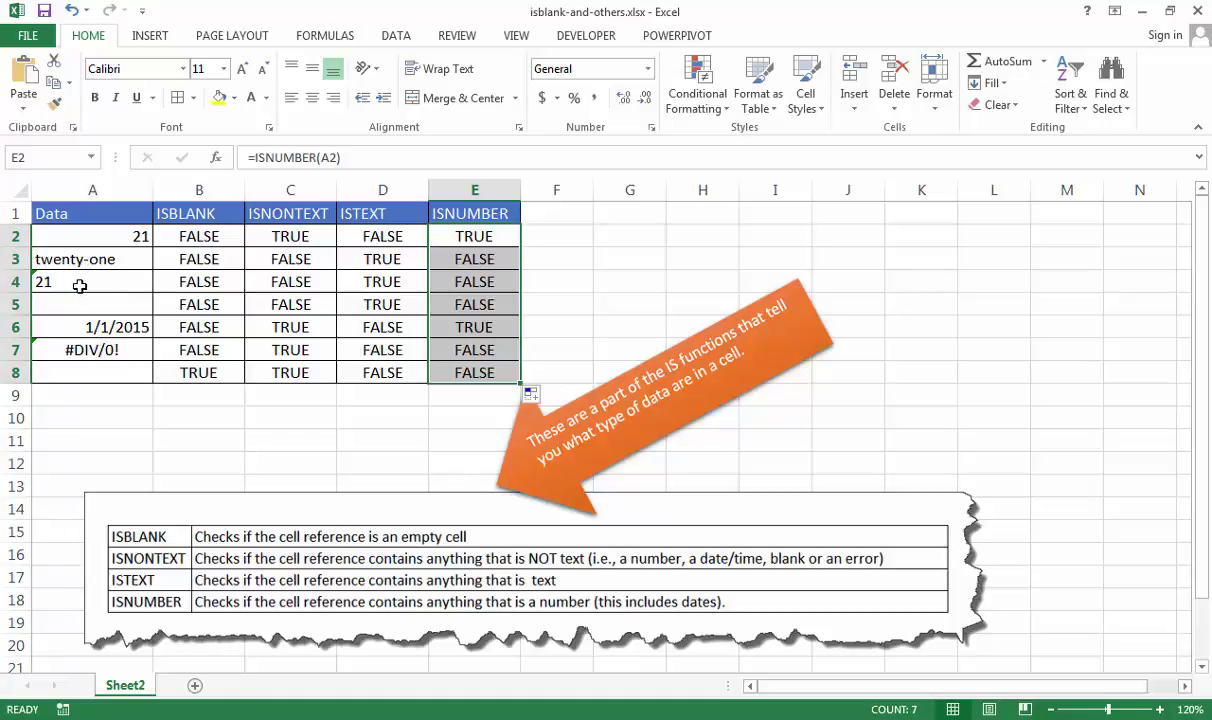
# Inspect the text-stored 21 in A4 and the contents of A5 and A6
pyautogui.click(79, 286)
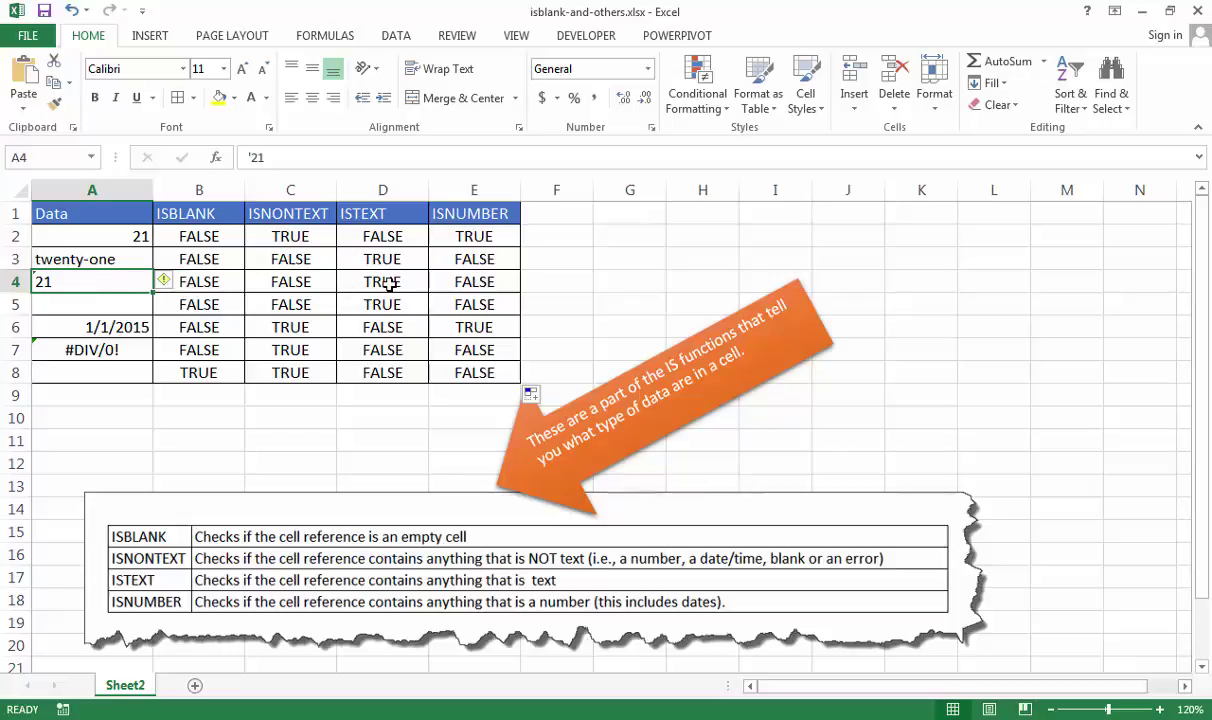
pyautogui.click(119, 302)
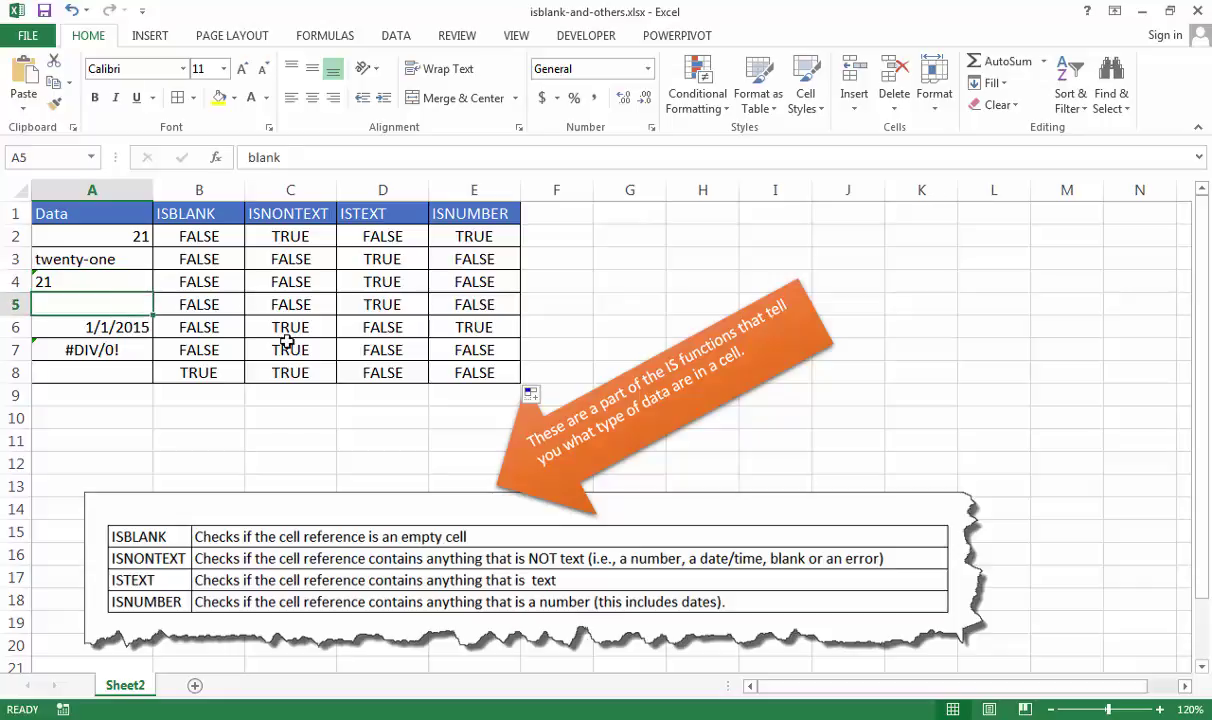
pyautogui.click(104, 333)
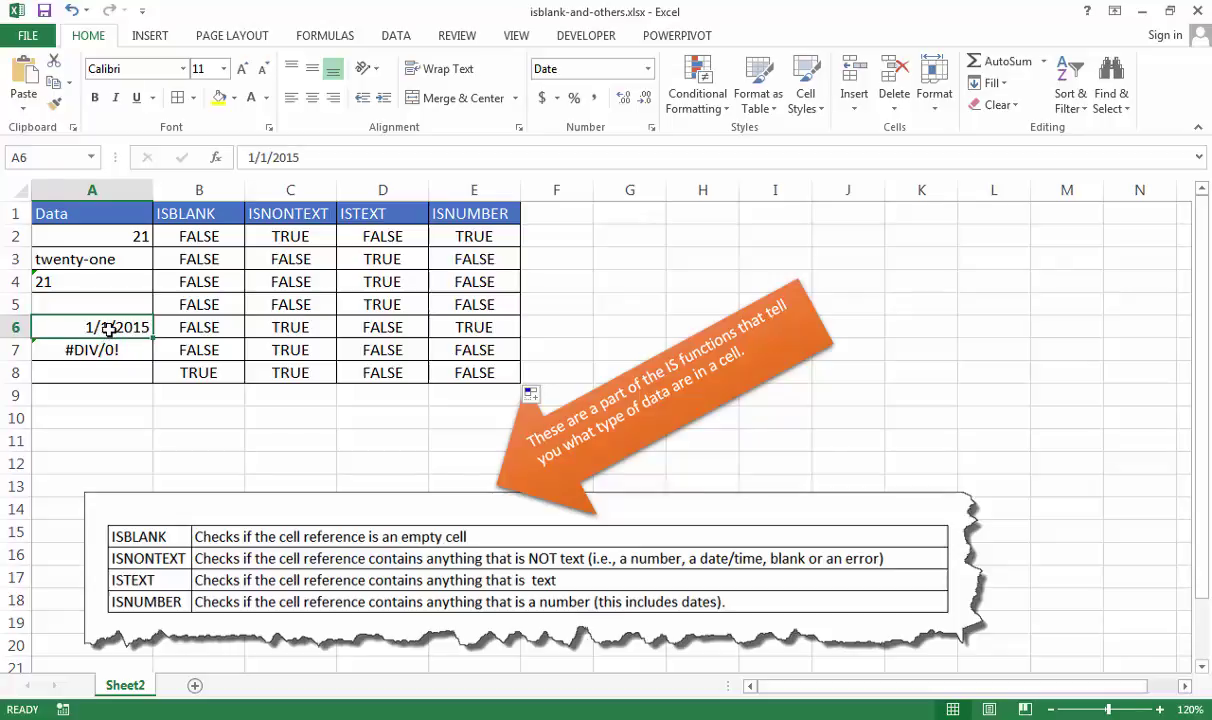
pyautogui.rightClick(104, 331)
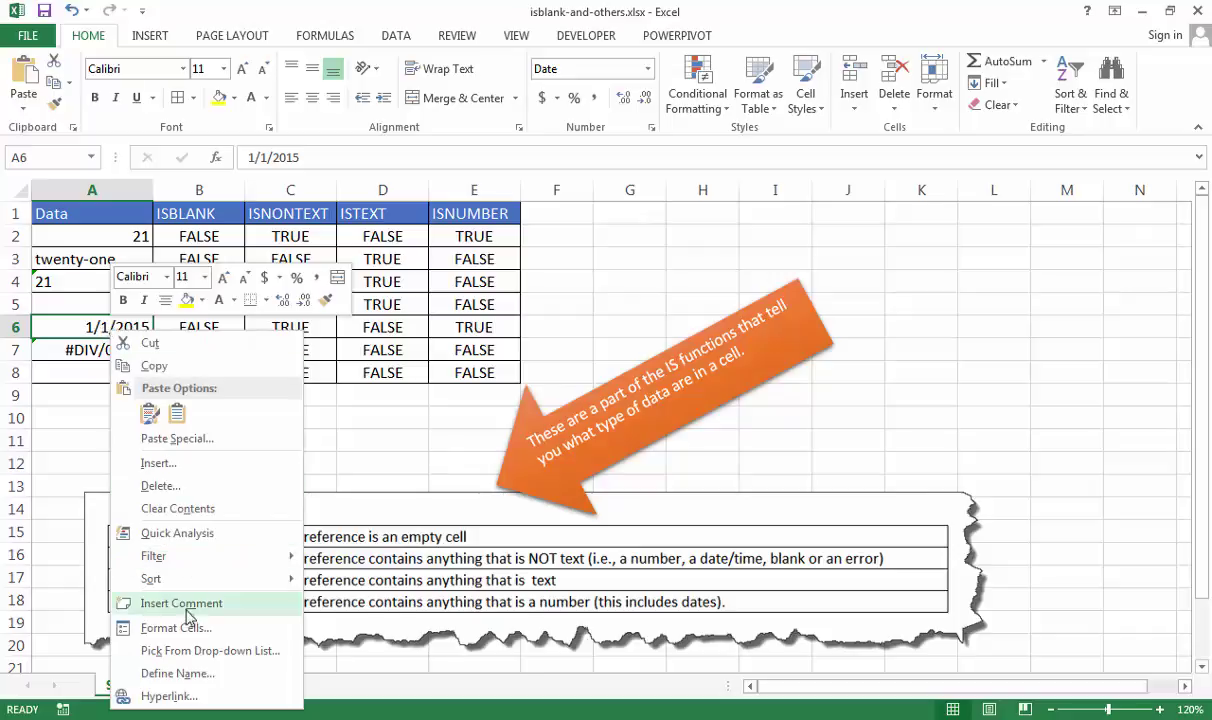
pyautogui.press('Escape')
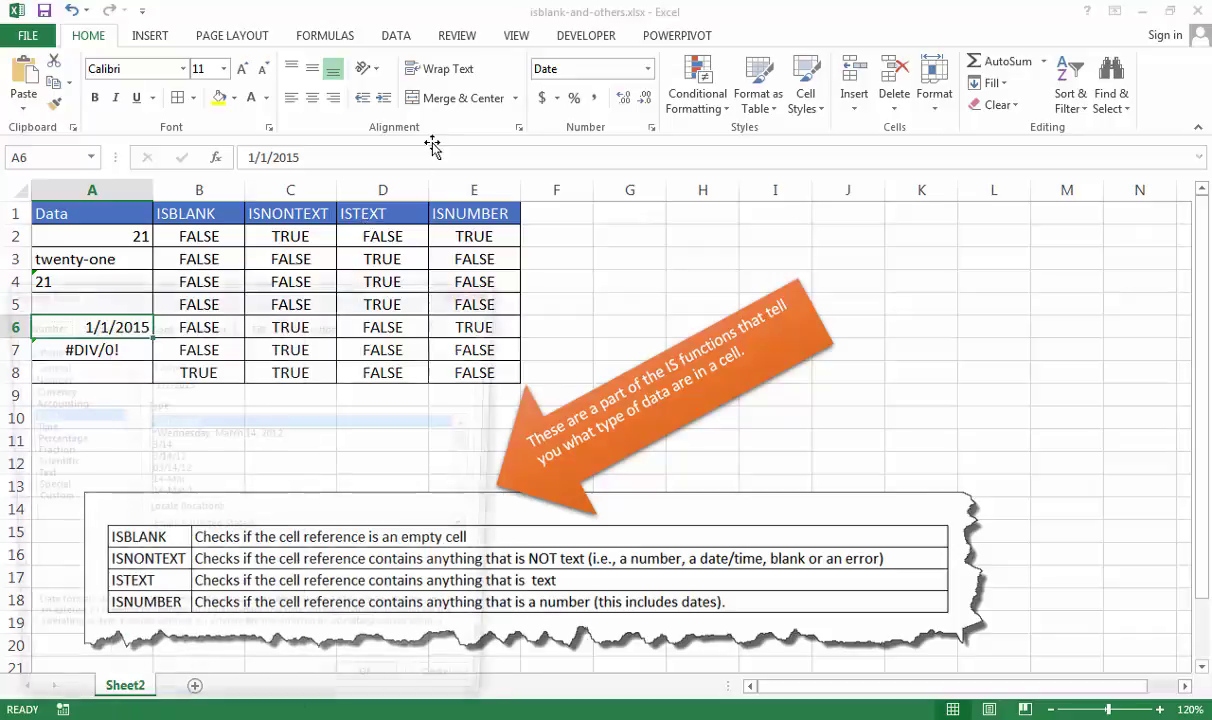
pyautogui.hotkey('ctrl', '1')
pyautogui.click(40, 366)
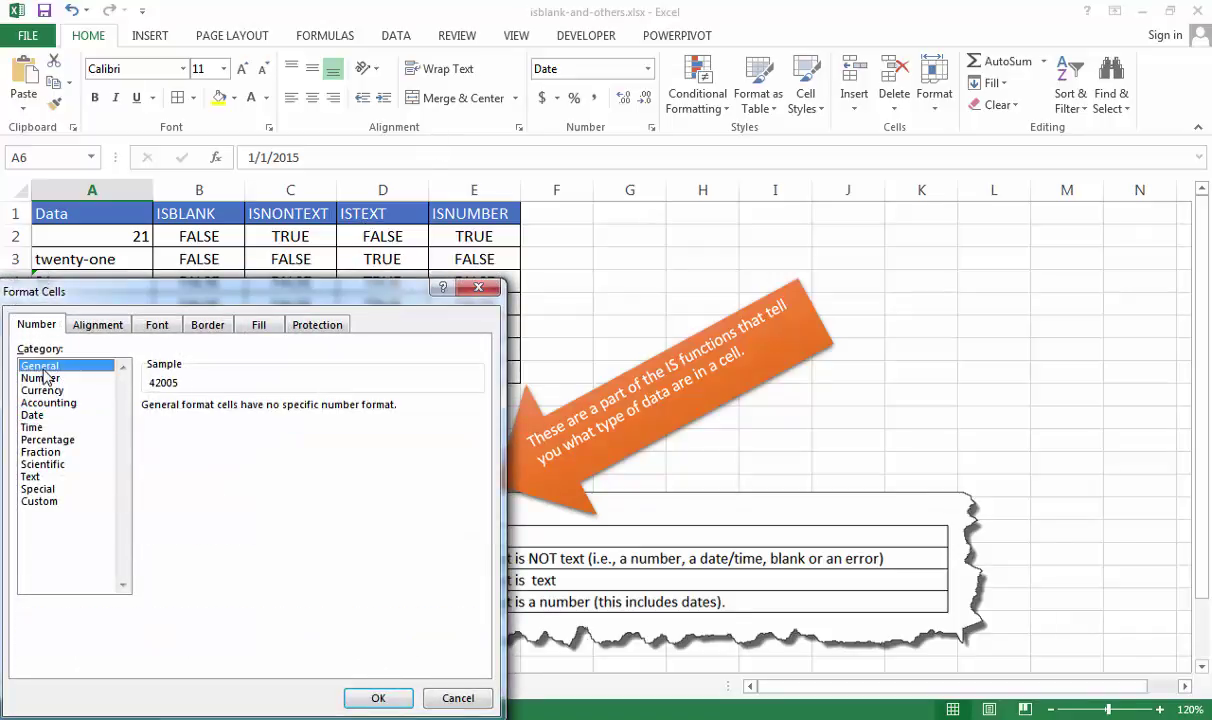
pyautogui.moveTo(160, 297); pyautogui.dragTo(426, 318)
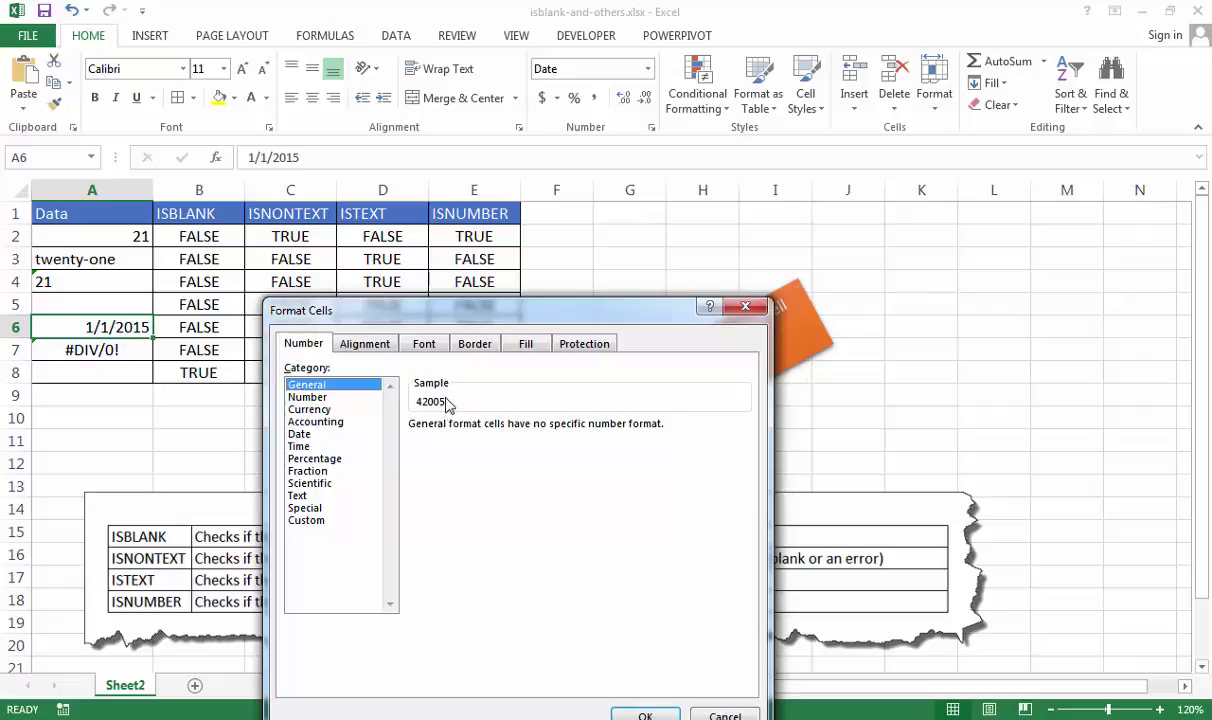
pyautogui.moveTo(518, 322); pyautogui.dragTo(521, 263)
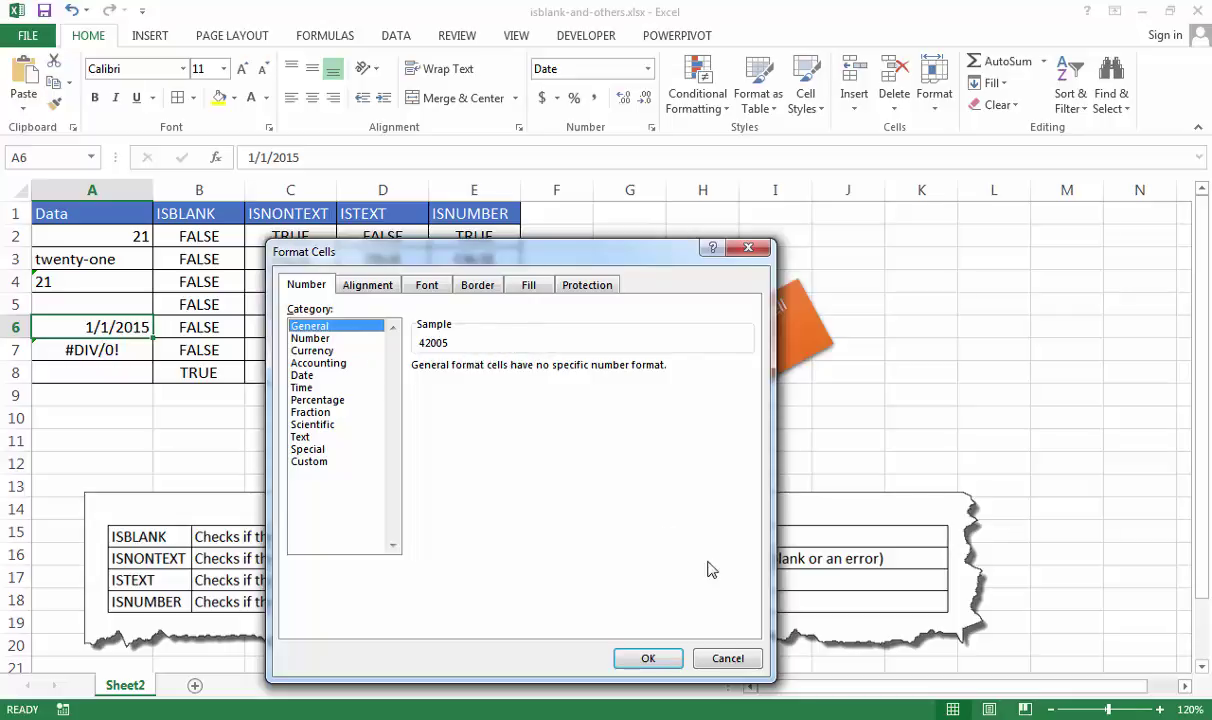
pyautogui.click(728, 657)
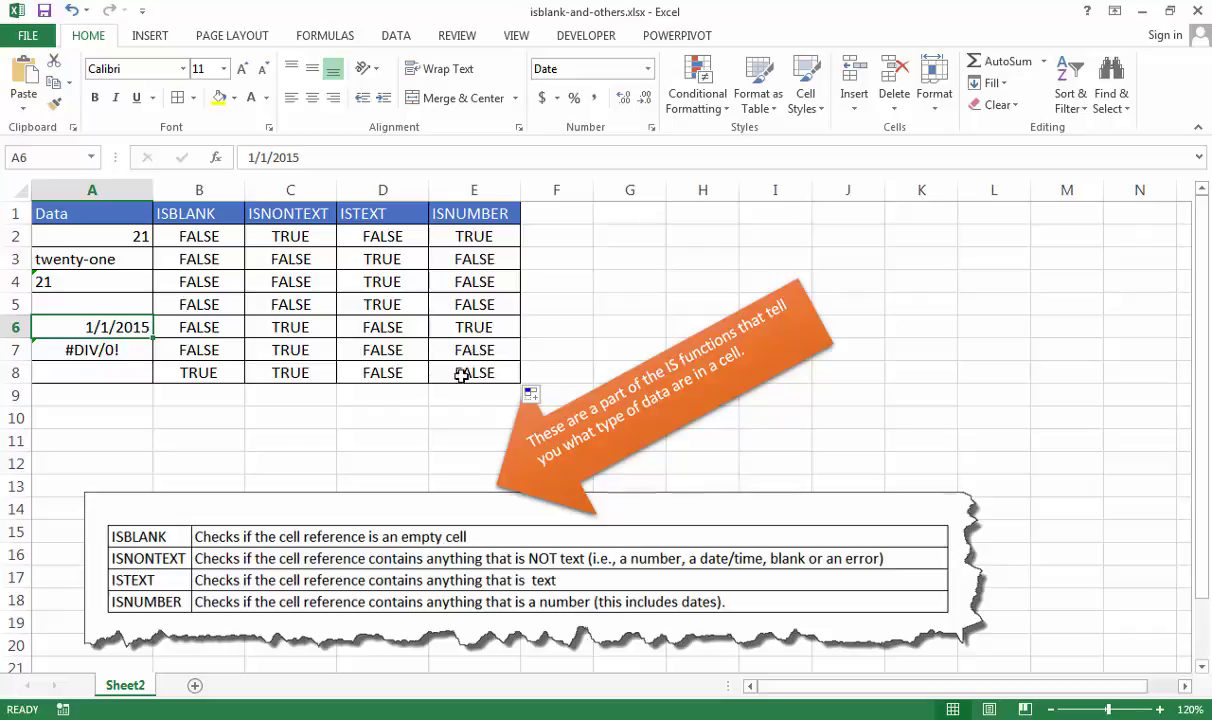
pyautogui.click(108, 350)
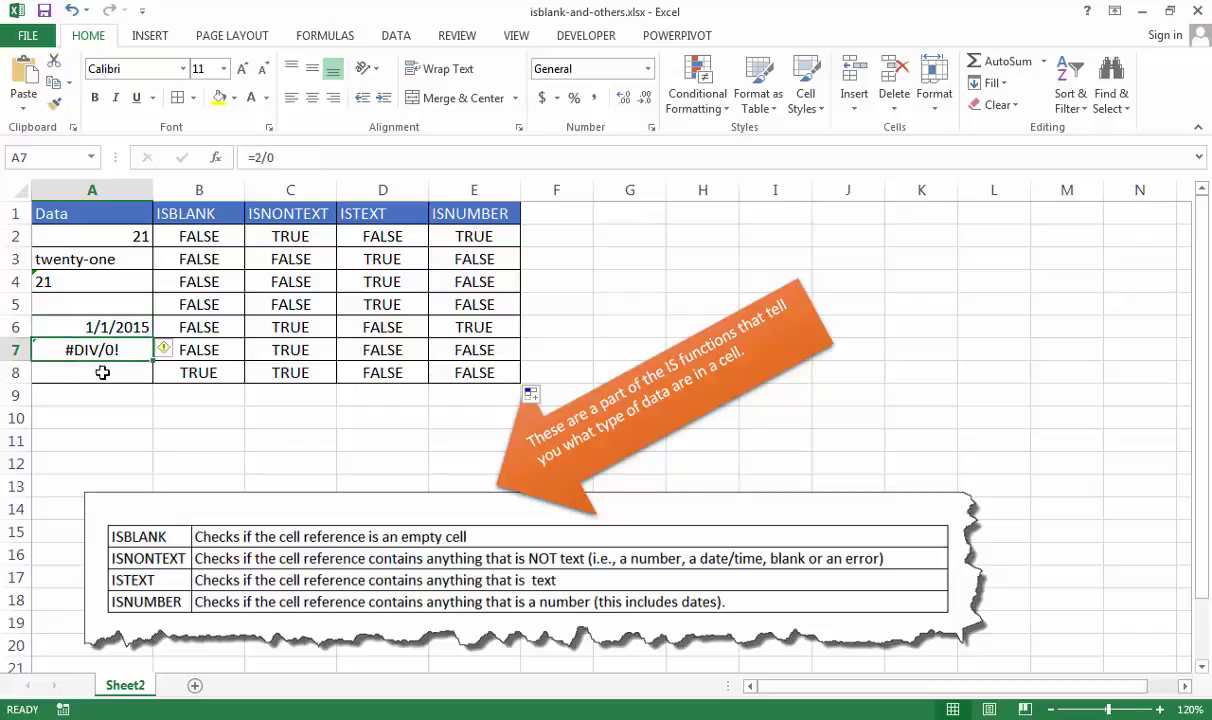
pyautogui.click(100, 372)
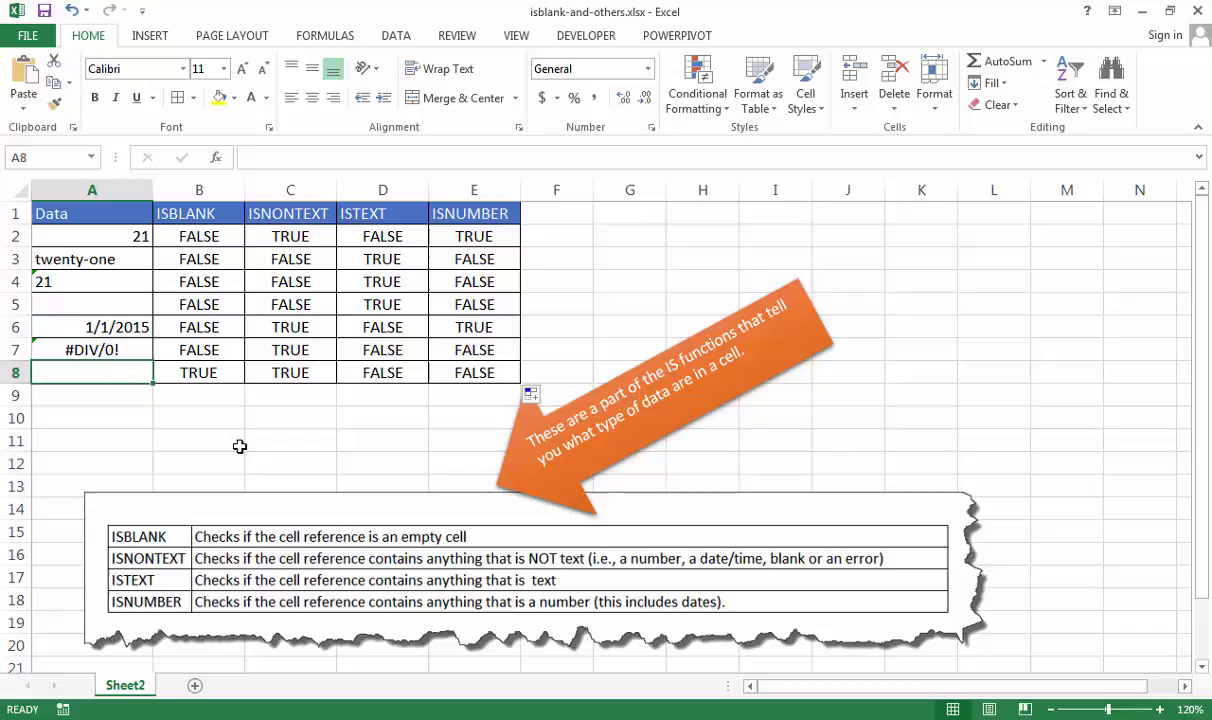